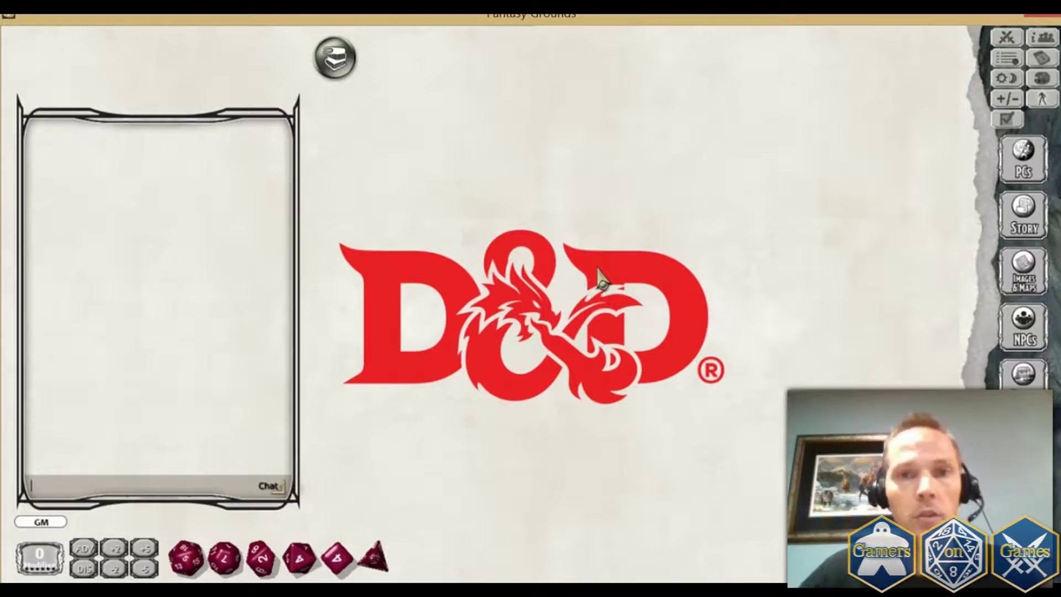
Step: Add a blank NPC to the NPC list and name it 'Guard Drake'
left_click(1025, 329)
left_click_drag(273, 379, 668, 420)
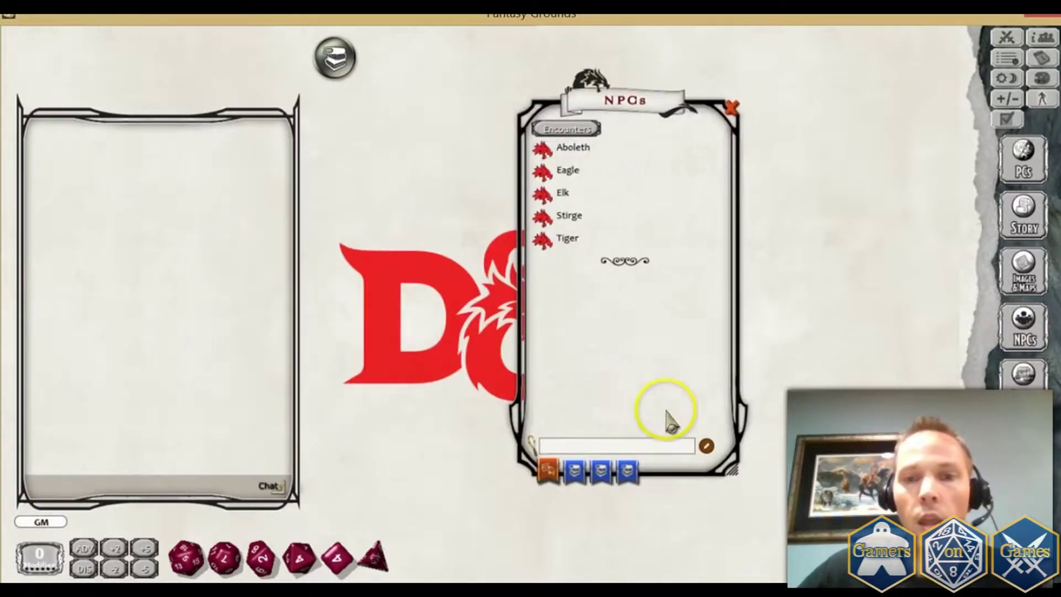
left_click(707, 446)
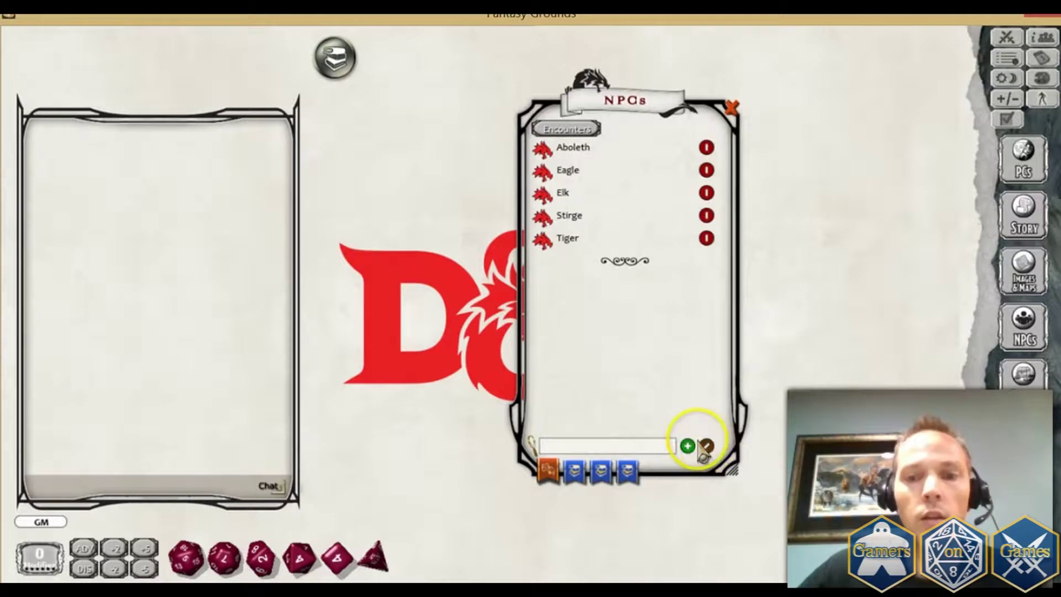
left_click(688, 446)
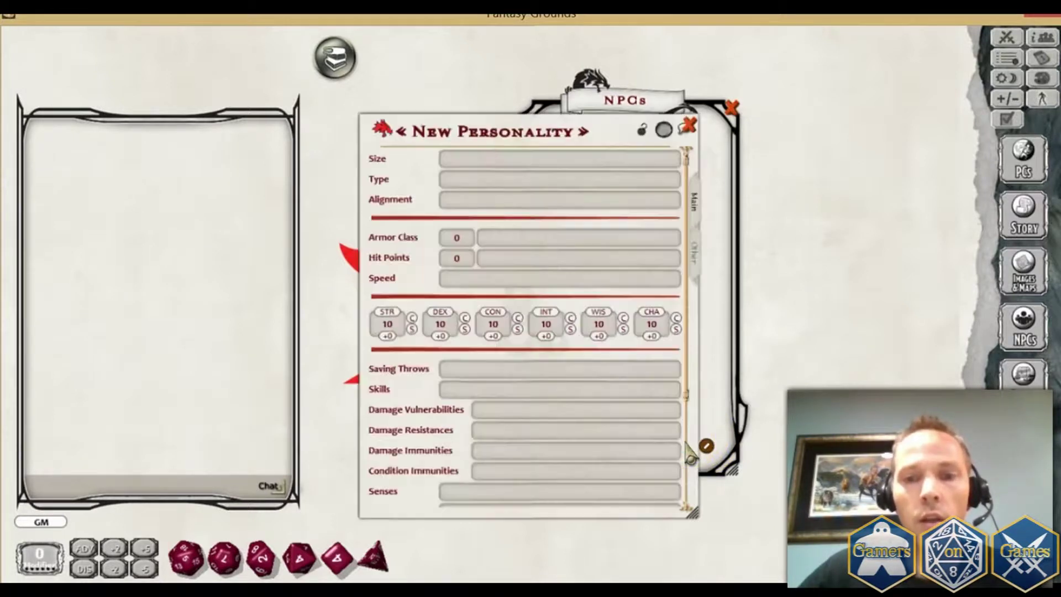
left_click(580, 128)
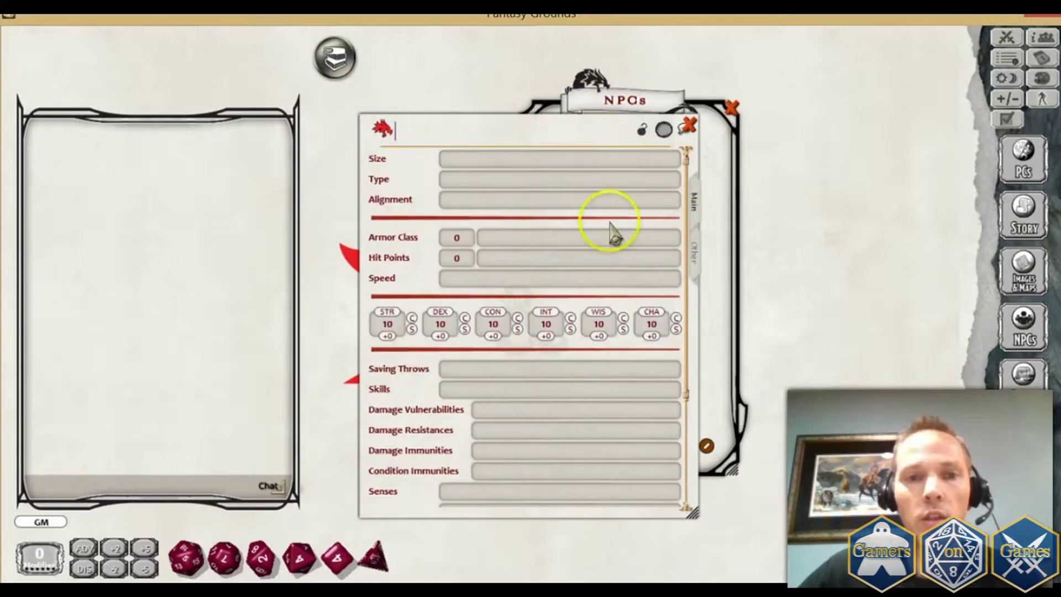
type("Guard Drake")
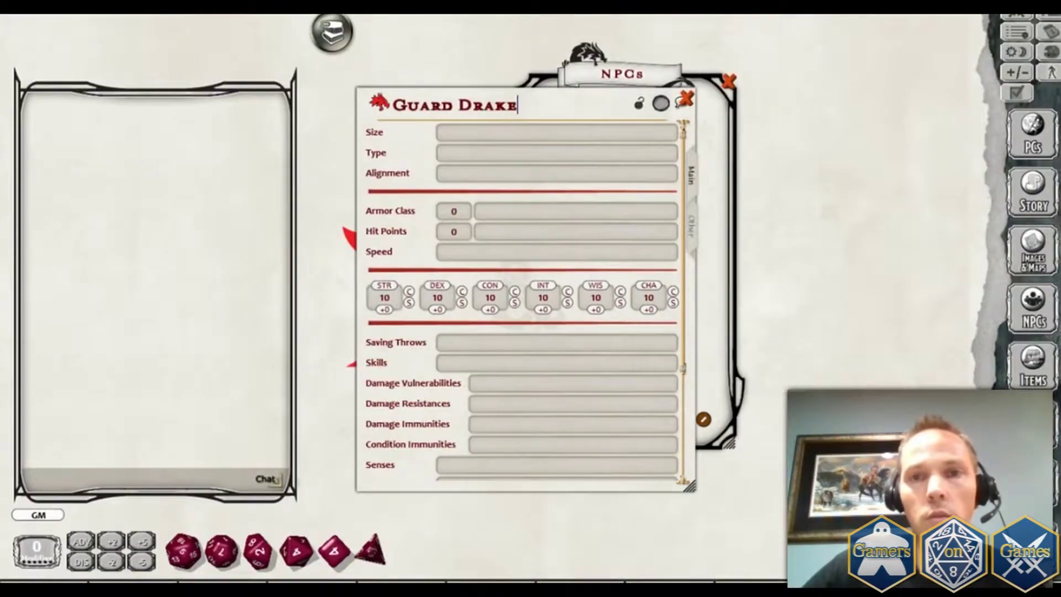
Step: Restore Fantasy Grounds to a window and place the Guard Drake sheet beside the PDF stat block
right_click(793, 130)
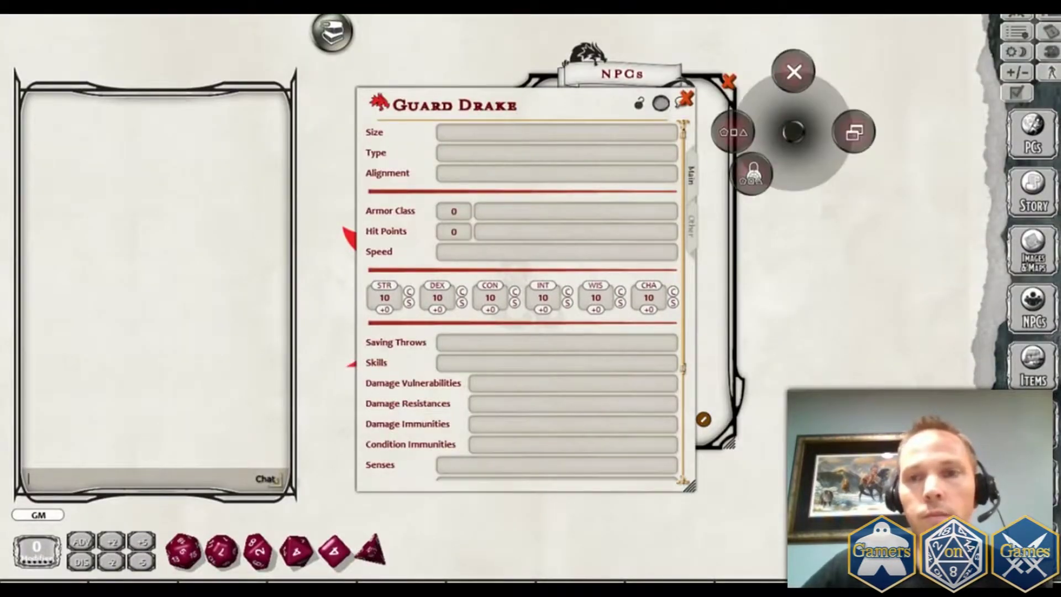
left_click(736, 130)
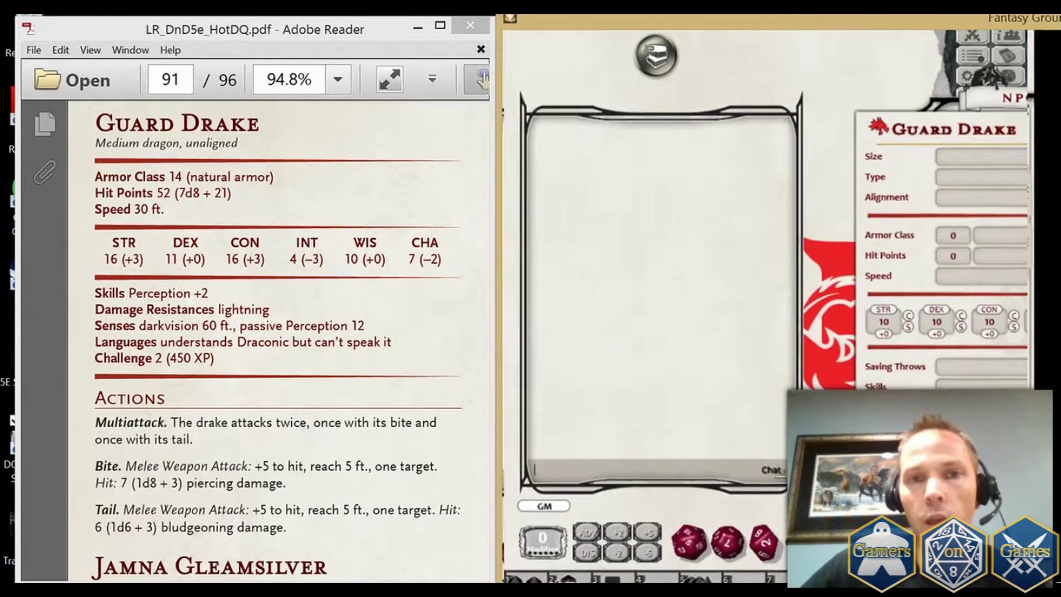
left_click(890, 138)
left_click_drag(859, 158, 591, 121)
left_click(707, 130)
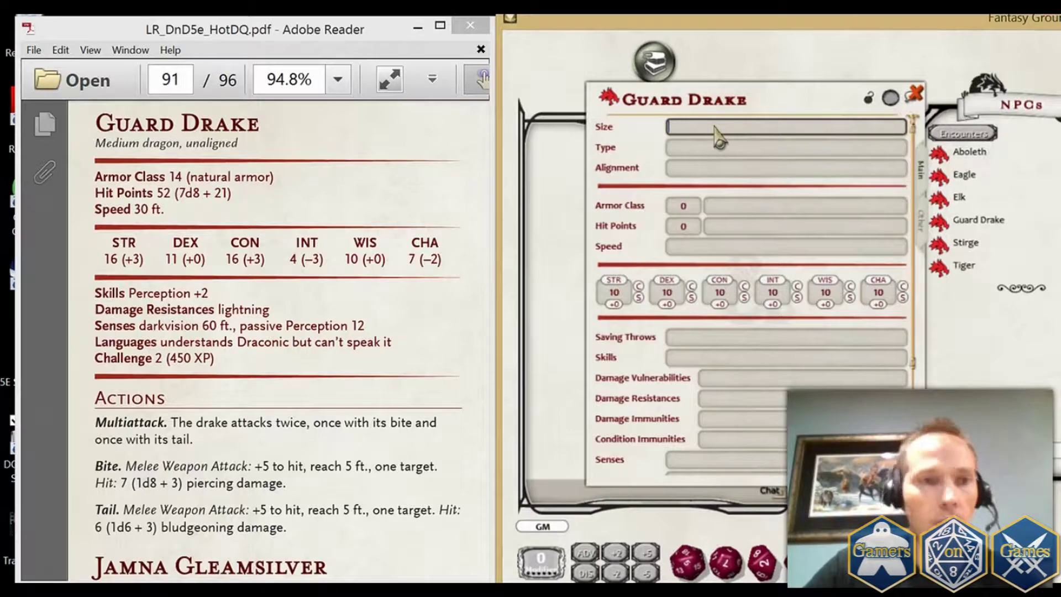
Step: Enter size Medium, type dragon and alignment unaligned on the Guard Drake sheet
type("Medium")
key("Tab")
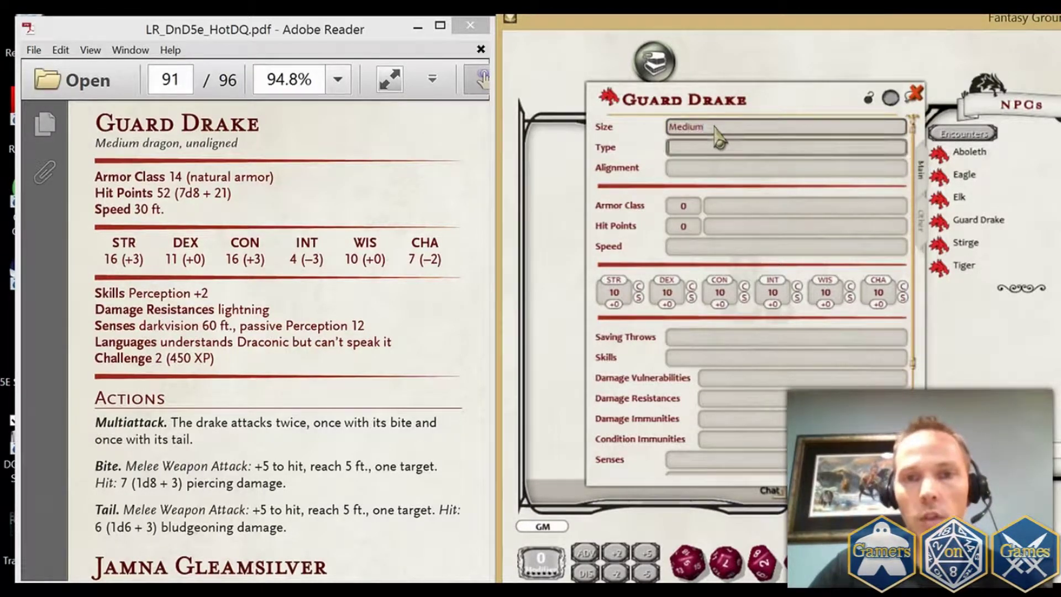
type("dragon")
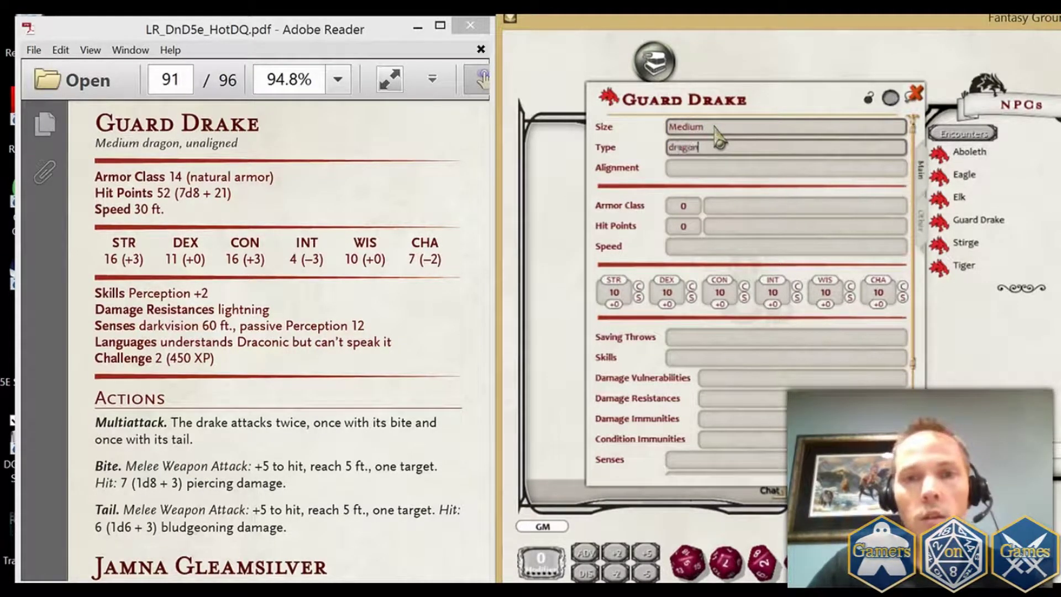
key("Tab")
type("unaligned")
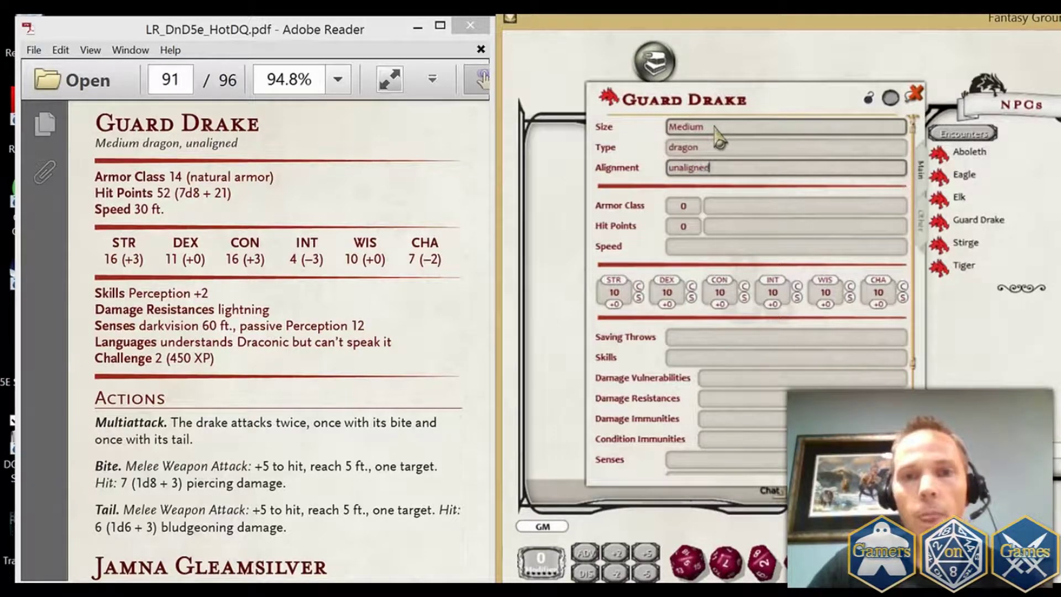
key("Tab")
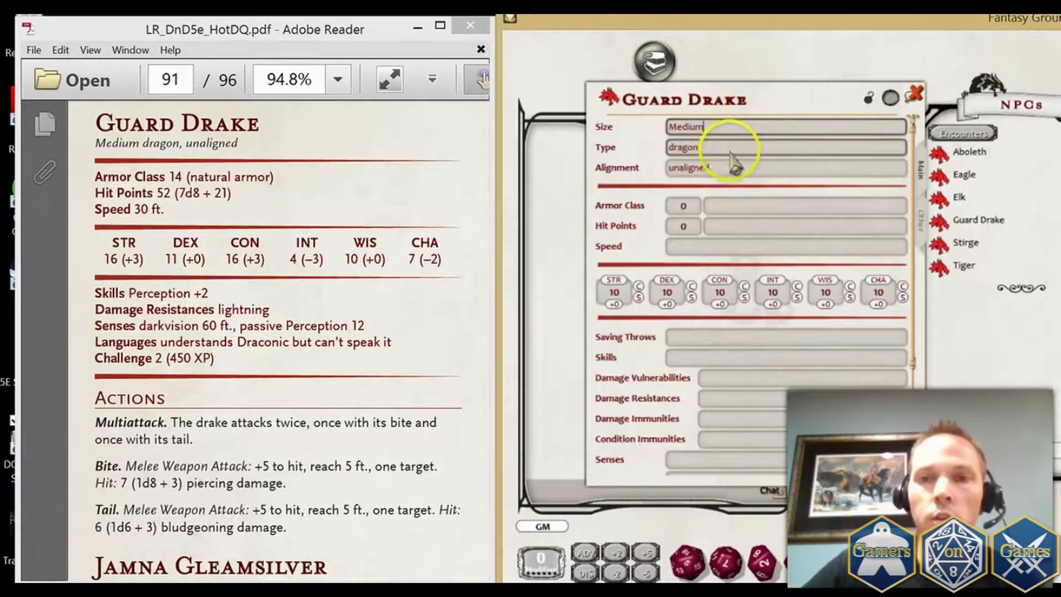
Step: Move back through the fields to confirm Armor Class 14
key("Tab")
left_click(684, 225)
left_click(741, 167)
key("Tab")
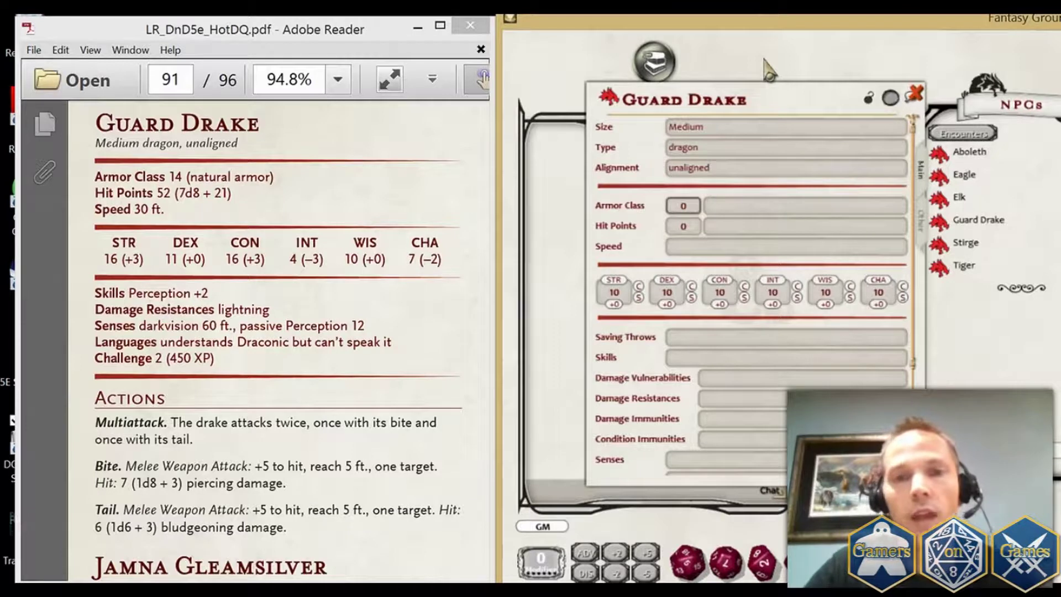
key("shift+Tab")
key("shift+Tab")
key("shift+Tab")
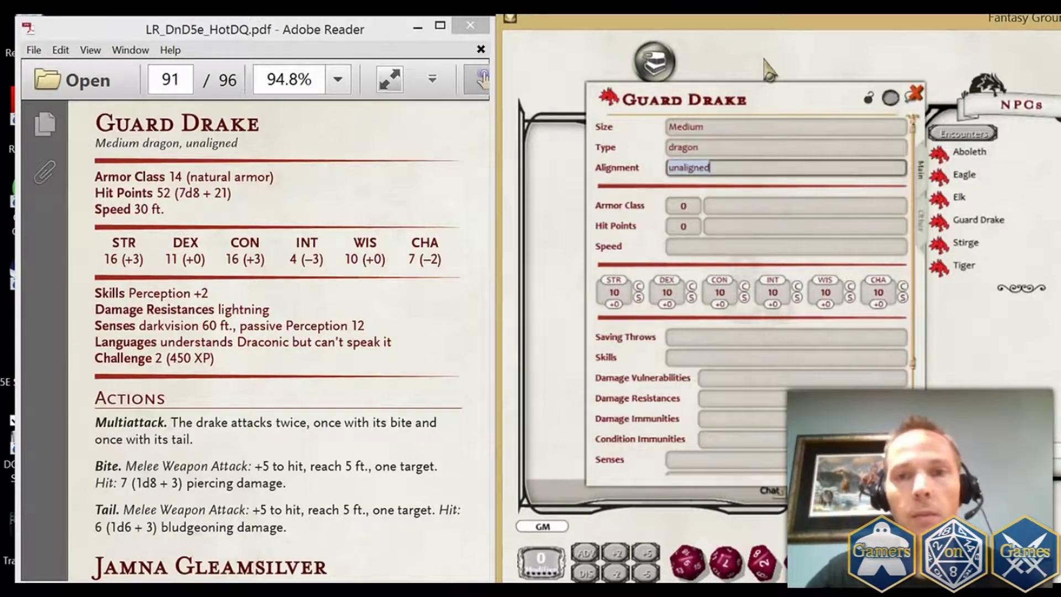
key("Tab")
key("Tab")
key("Tab")
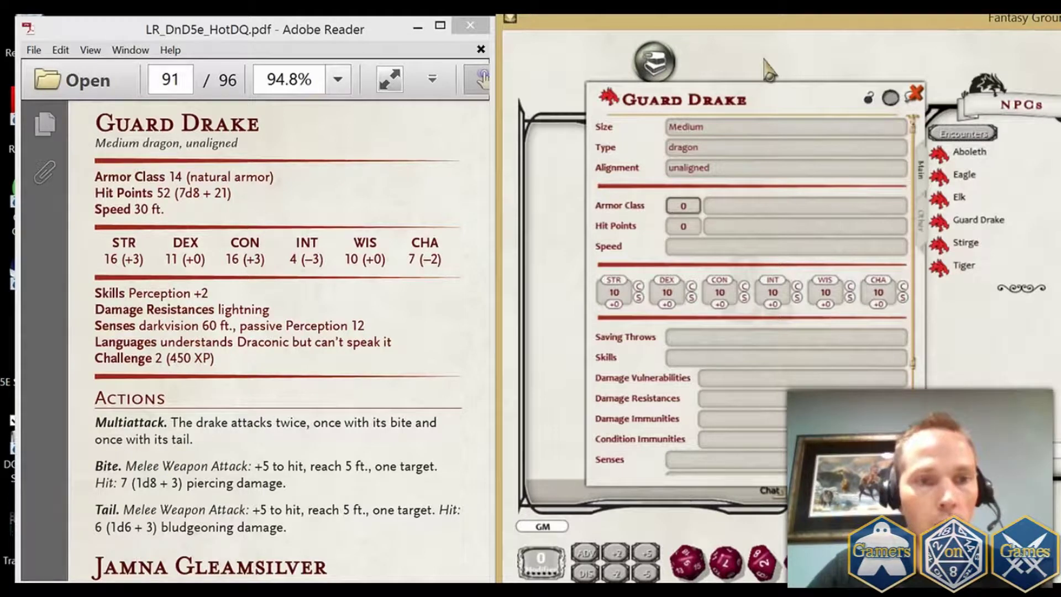
key("Tab")
Step: Enter '(natural armor)' and hit points 52 with '(7d8+21)'
type("(n")
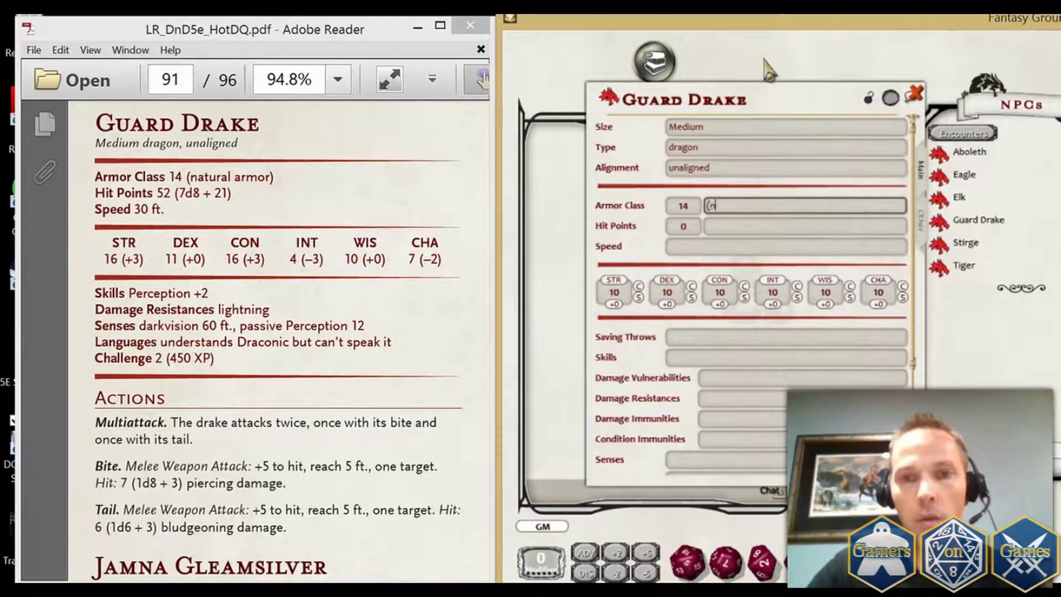
type("atural arm")
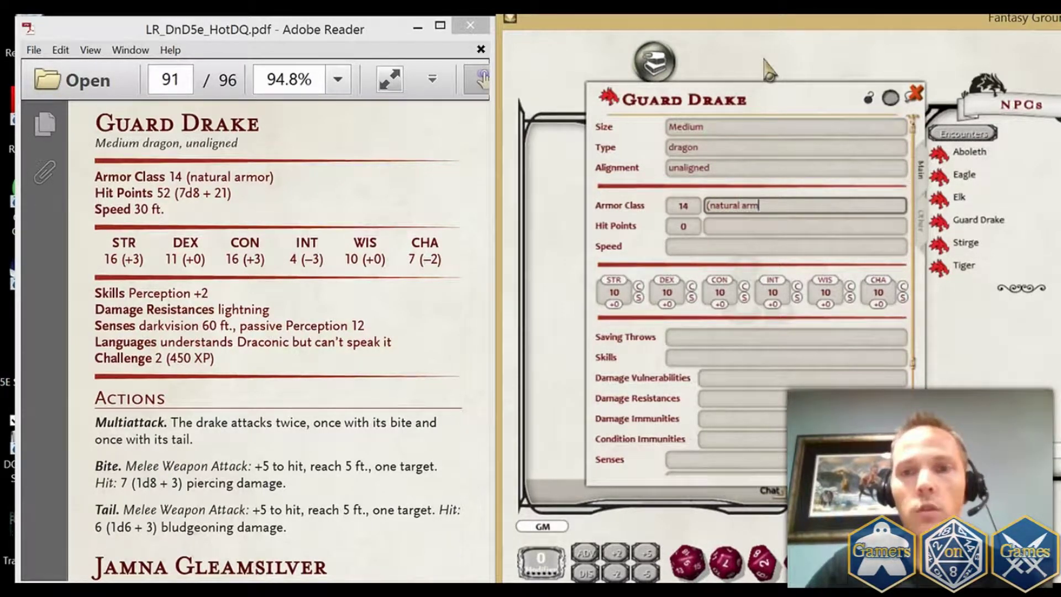
type("or)")
key("Tab")
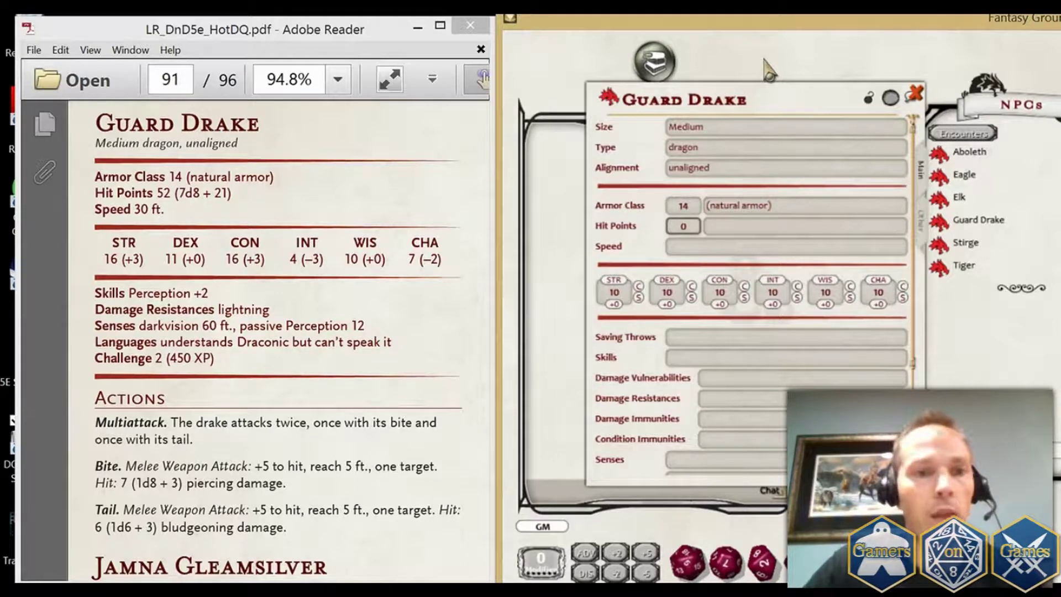
type("52")
key("Tab")
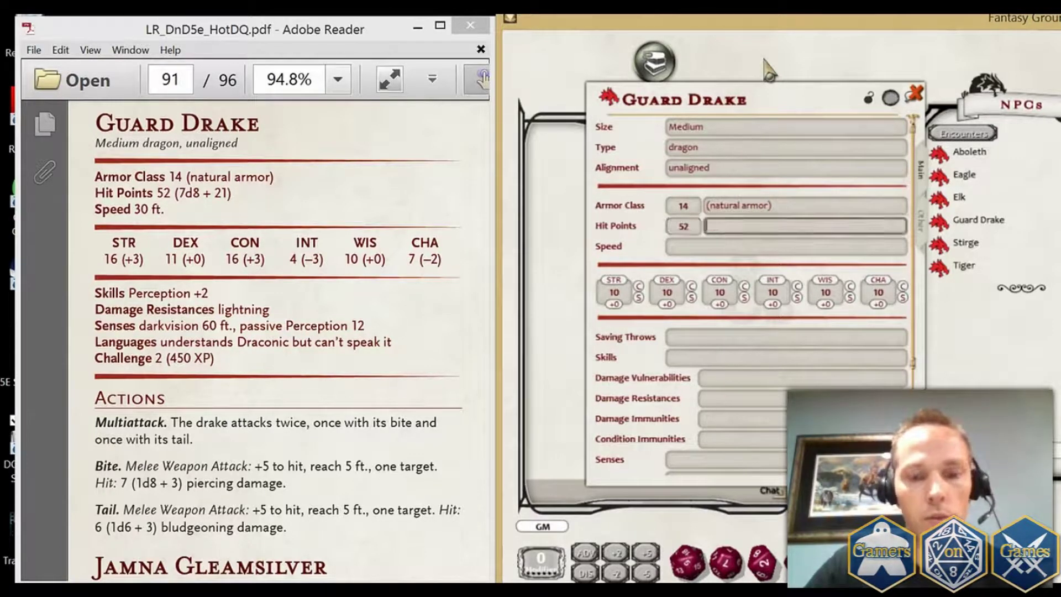
type("(7d8")
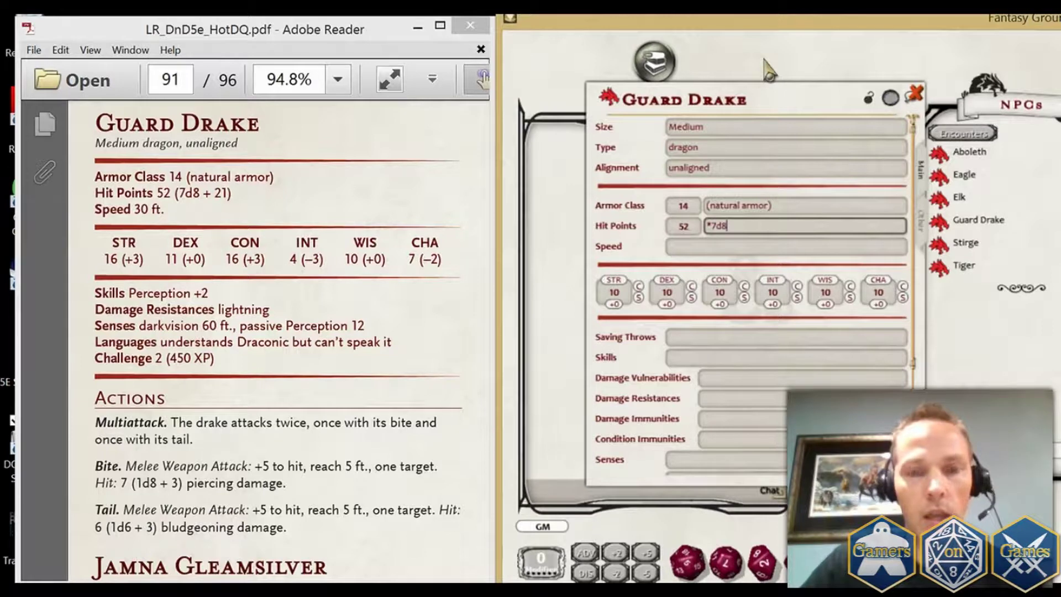
type("+21)")
key("Delete")
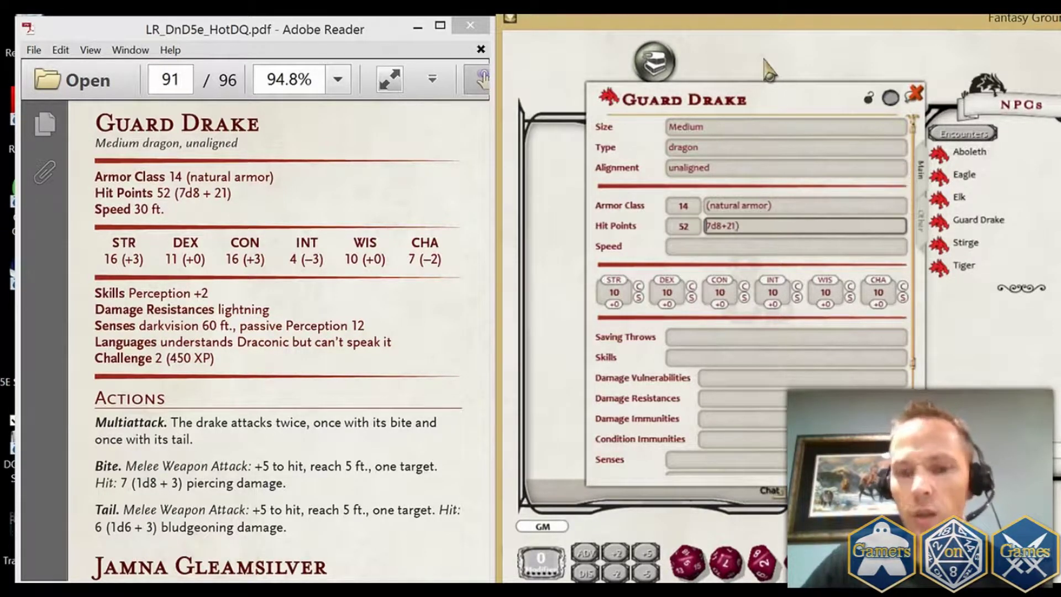
type("(")
key("Tab")
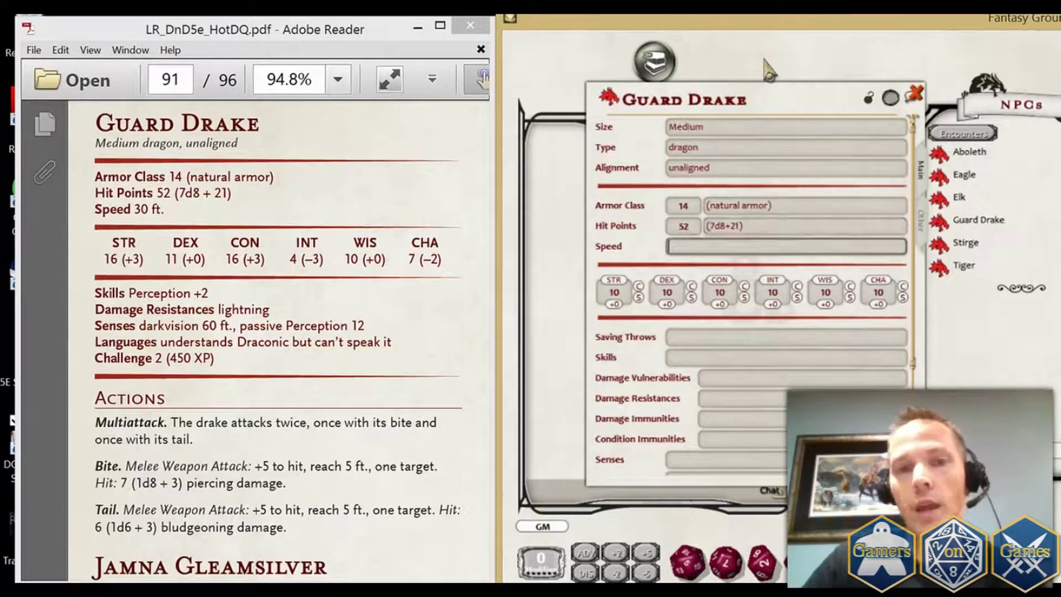
Step: Set speed to 30 ft. and STR to 16
type("30 ft.")
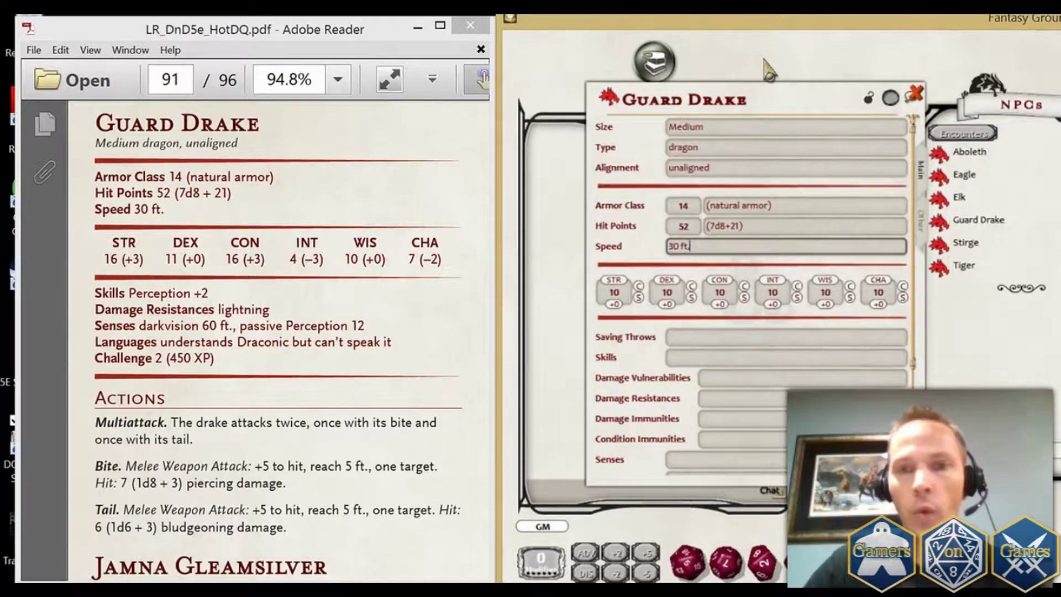
key("Tab")
type("16")
key("Tab")
Step: Enter DEX 11, CON 16, INT 4, WIS 10 and CHA 7 ability scores
type("11")
key("Tab")
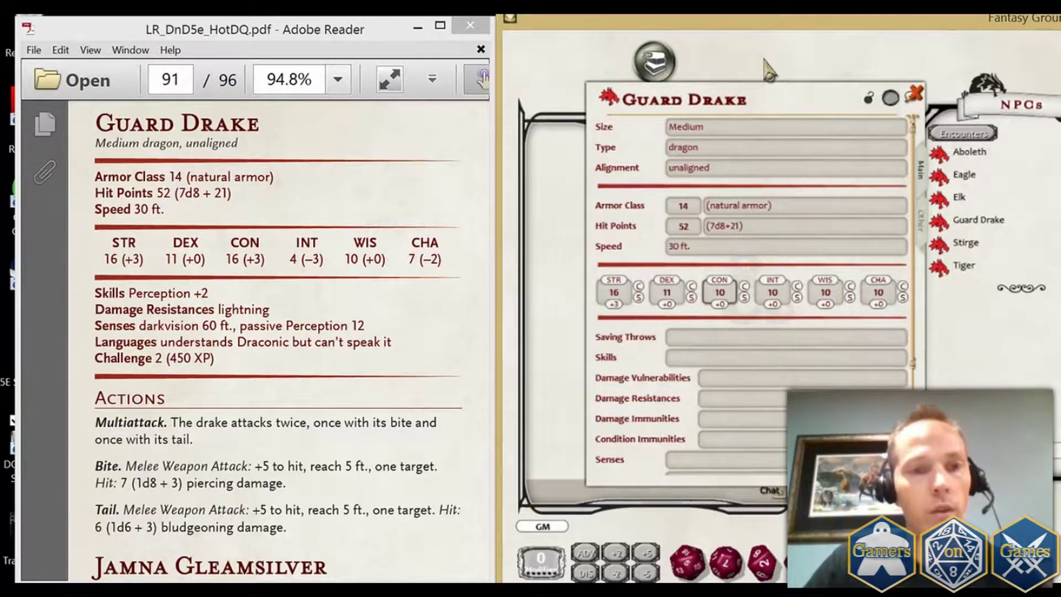
key("Tab")
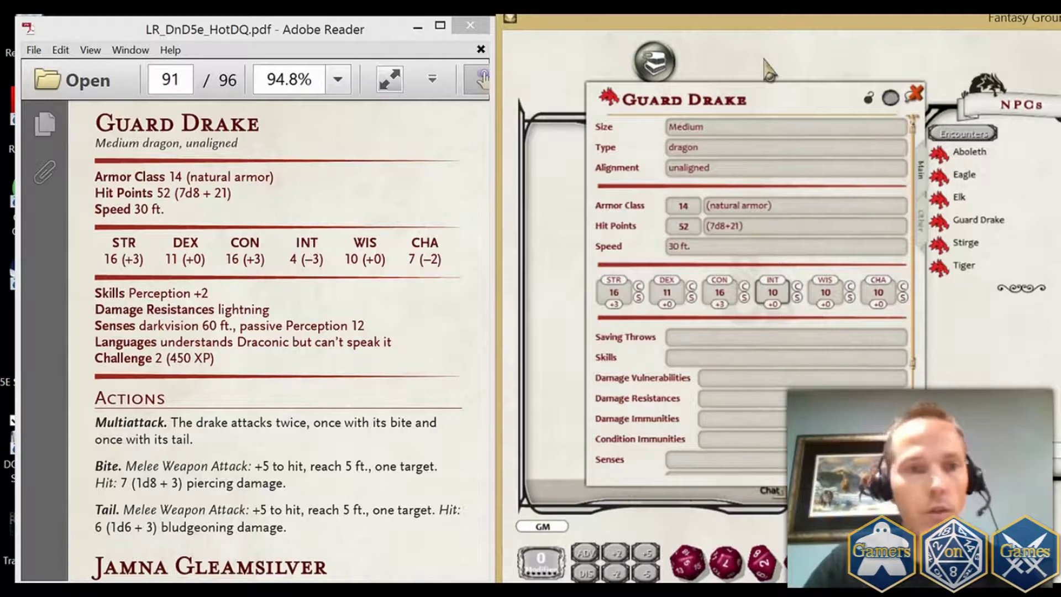
type("4")
key("Tab")
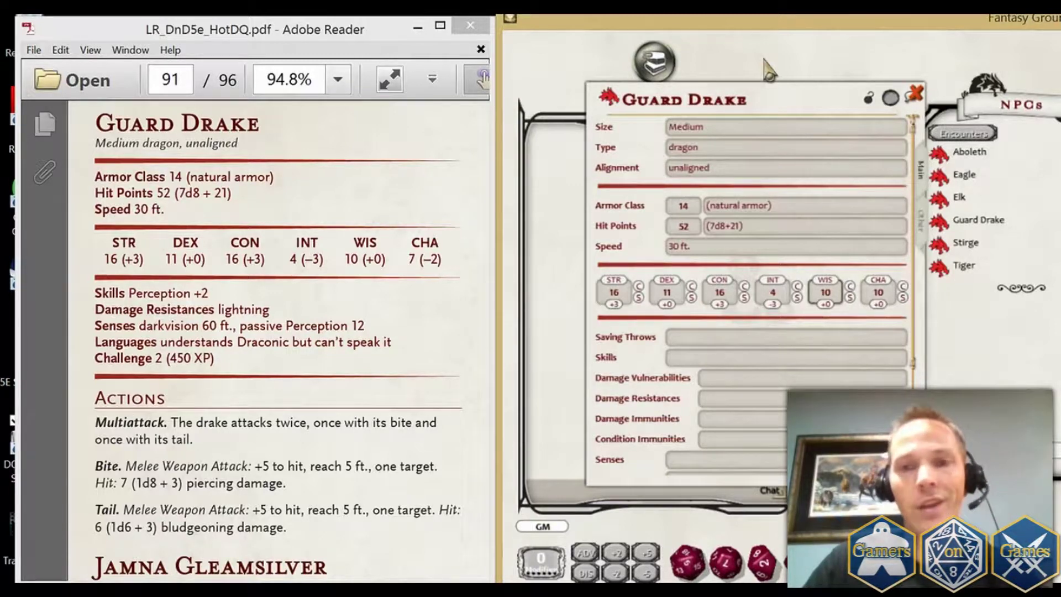
key("Tab")
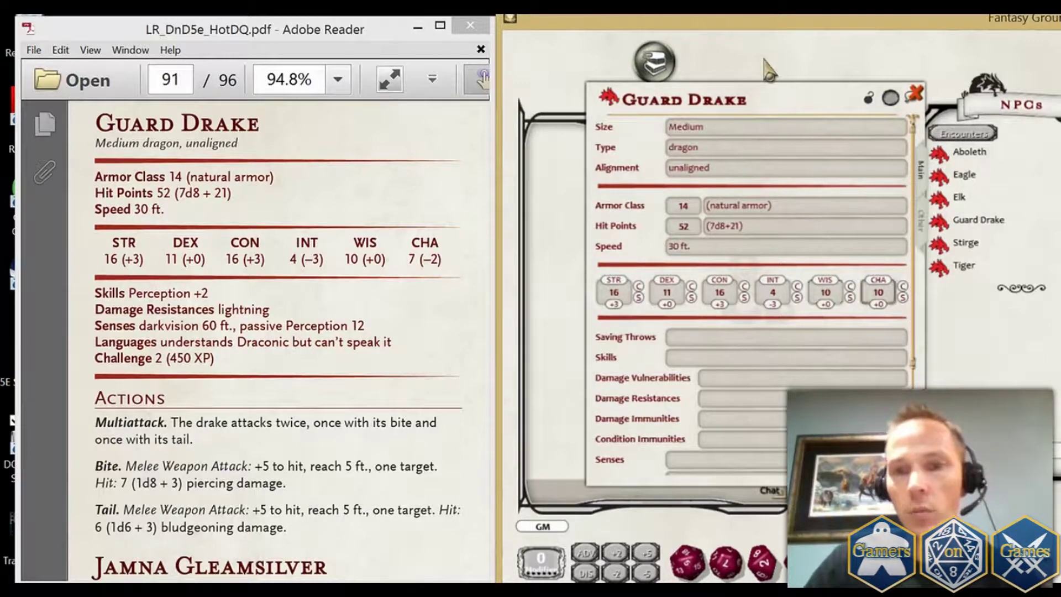
type("7")
key("Tab")
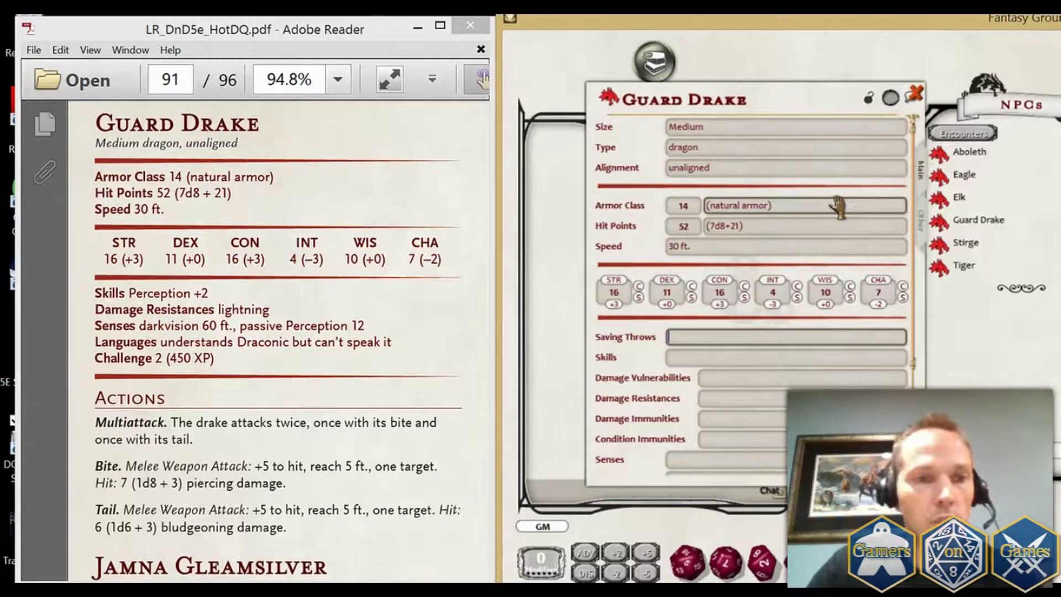
key("Tab")
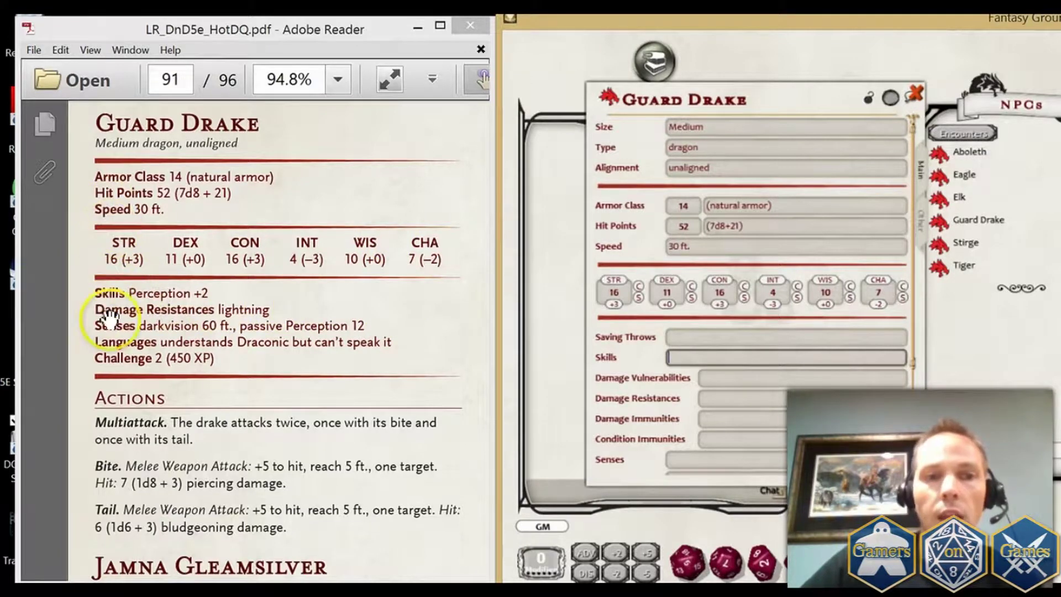
Step: Bring the Guard Drake stat block into view and add the Perception +2 skill
scroll(492, 358, "down", 3)
scroll(492, 358, "up", 3)
scroll(491, 358, "down", 1)
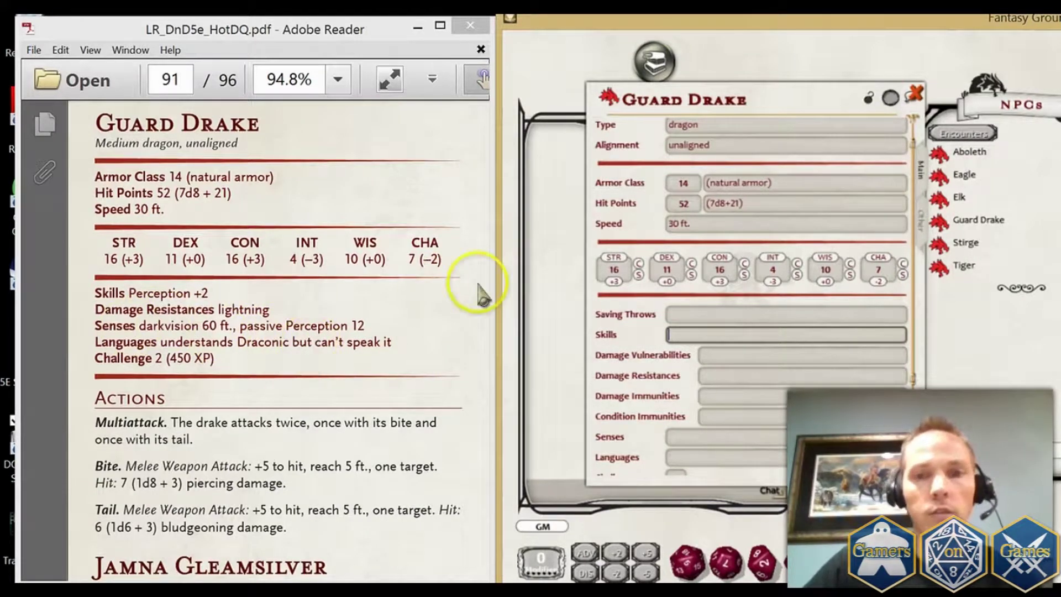
left_click_drag(337, 346, 307, 342)
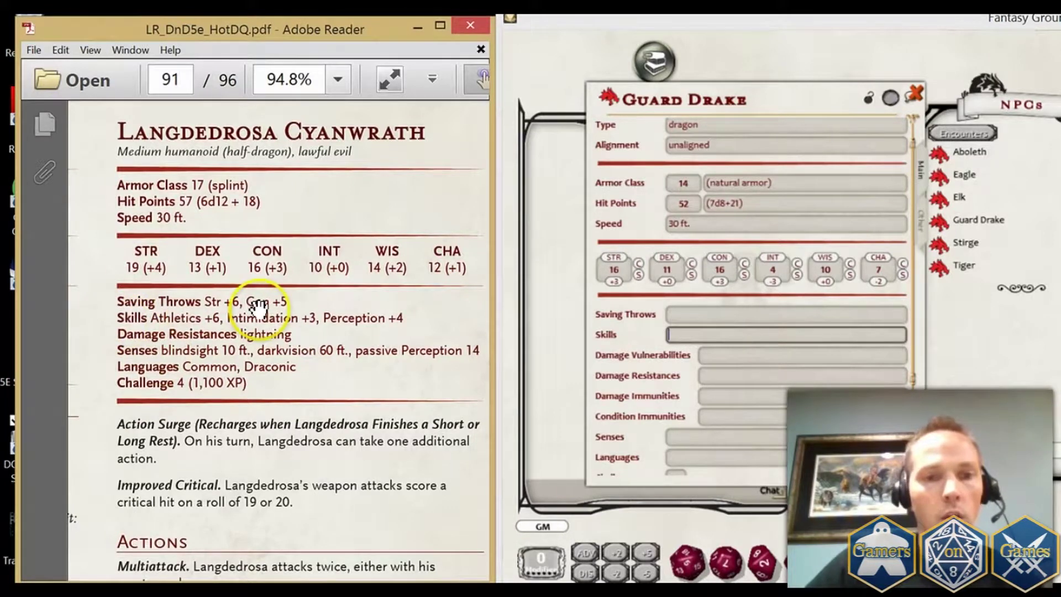
left_click_drag(77, 346, 446, 343)
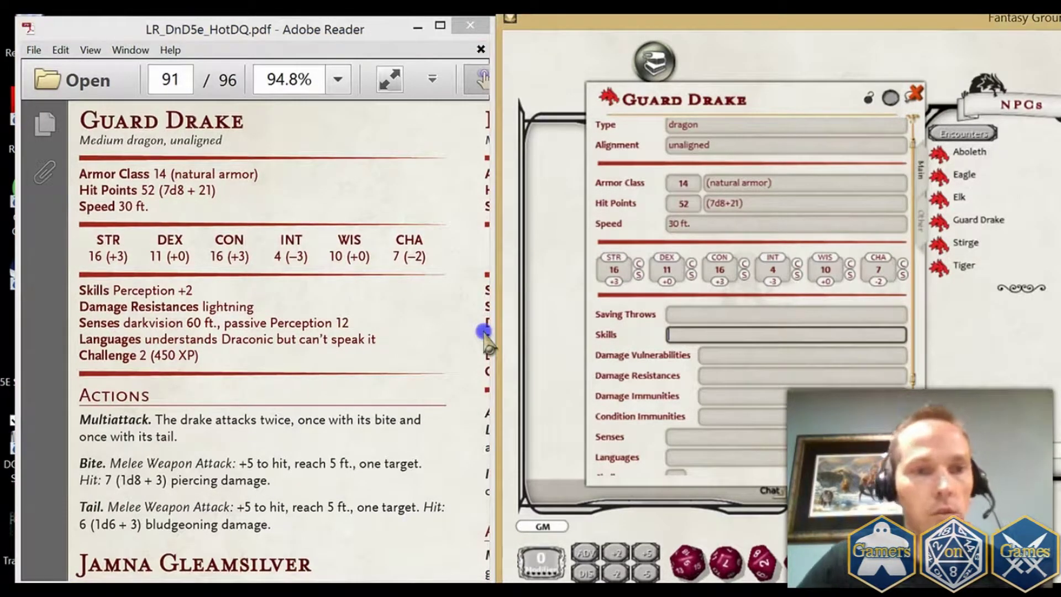
type("Perception +2")
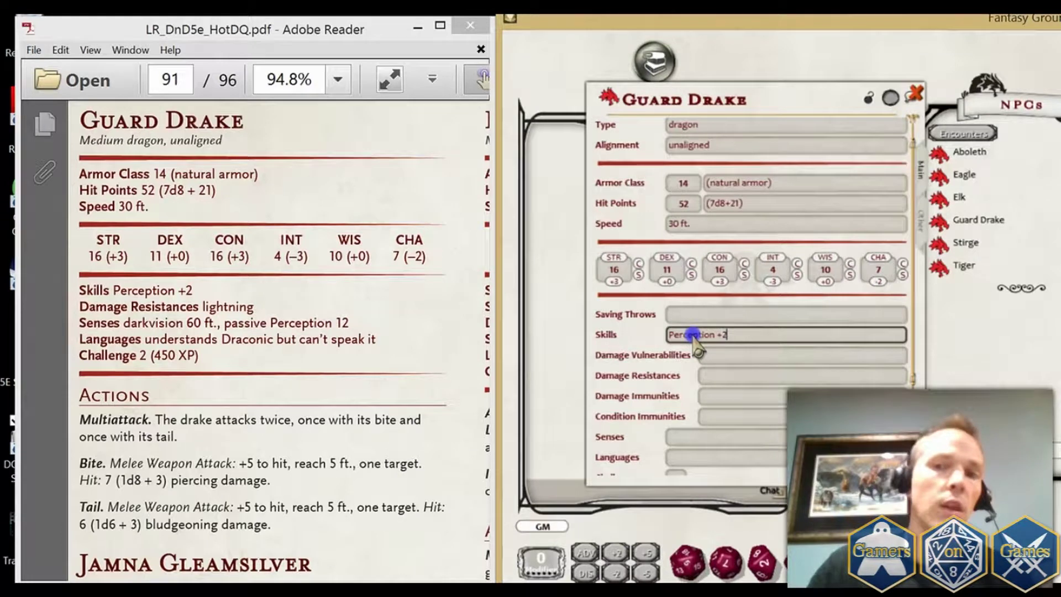
key("Tab")
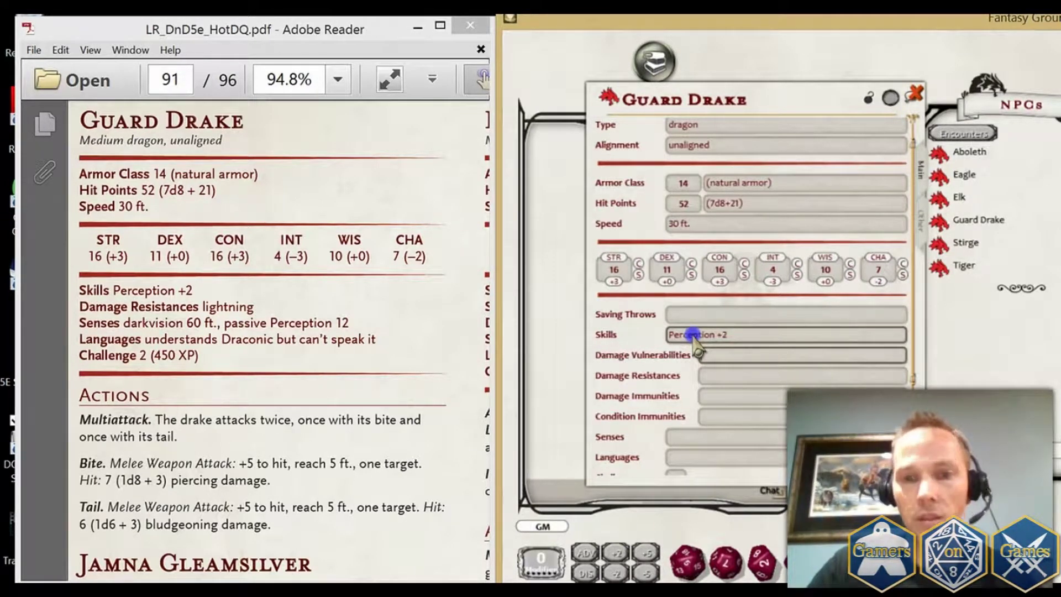
key("Tab")
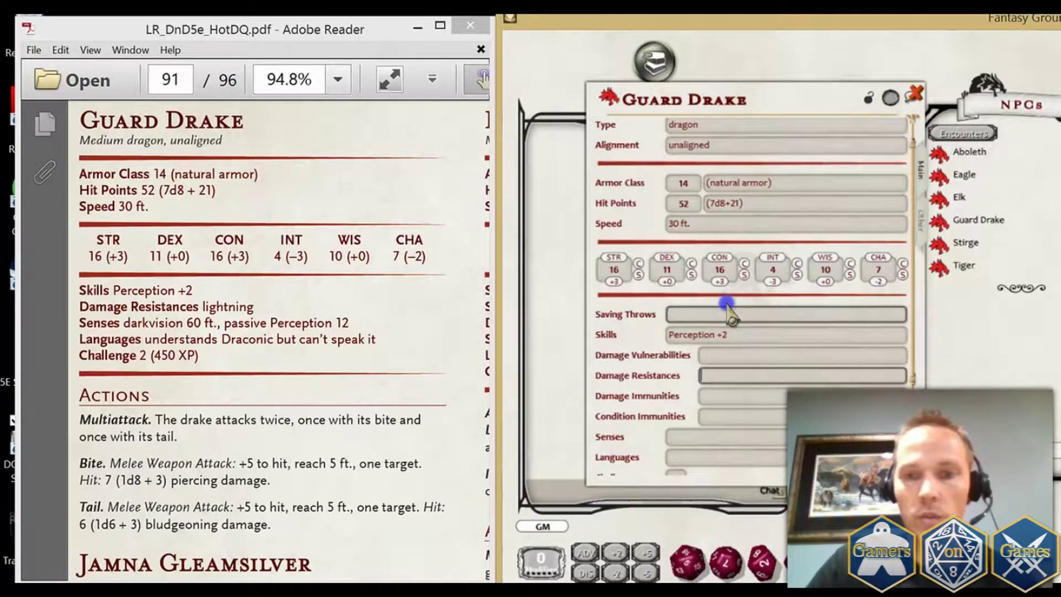
Step: Add lightning as a damage resistance
type("lig")
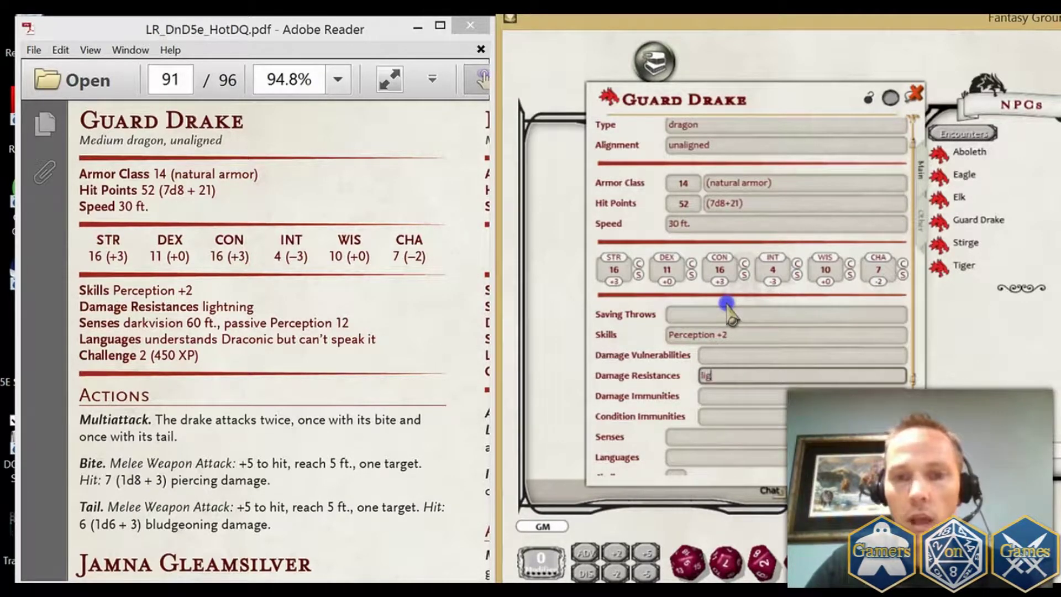
type("tning")
key("BackSpace")
key("BackSpace")
key("BackSpace")
key("BackSpace")
type("htning")
key("Tab")
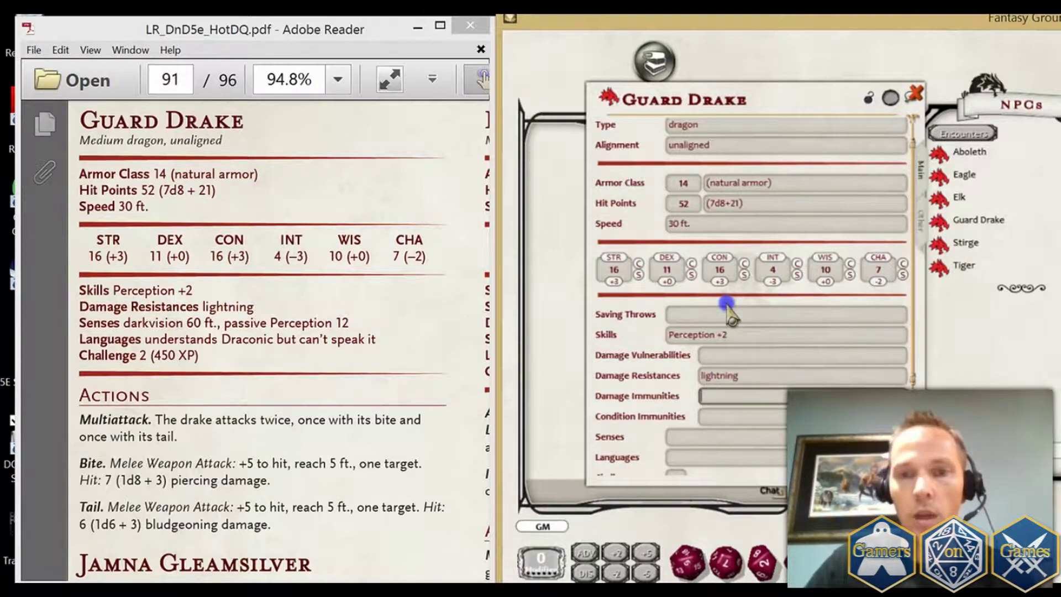
key("Tab")
key("Tab")
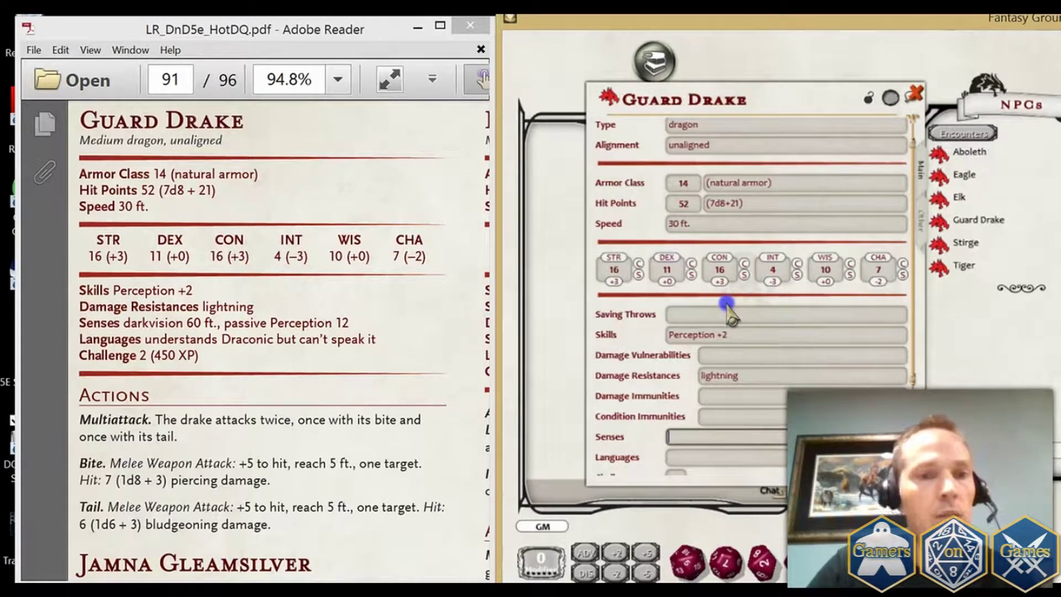
Step: Enter darkvision 60ft., passive Perception 12 senses, the Draconic languages line and Challenge 2
type("darkvision")
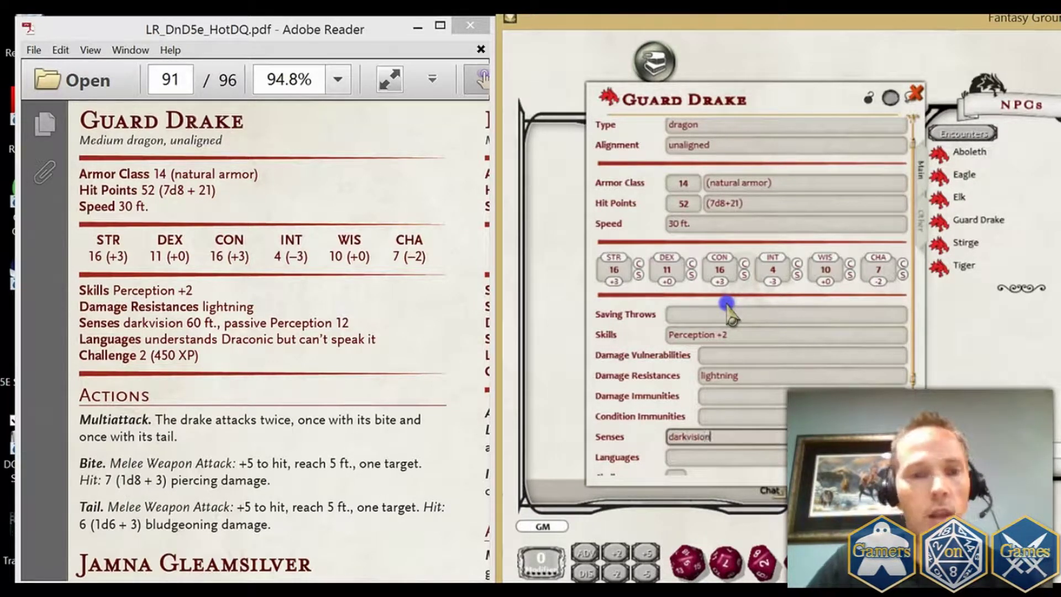
type(" 60ft., passive Perc")
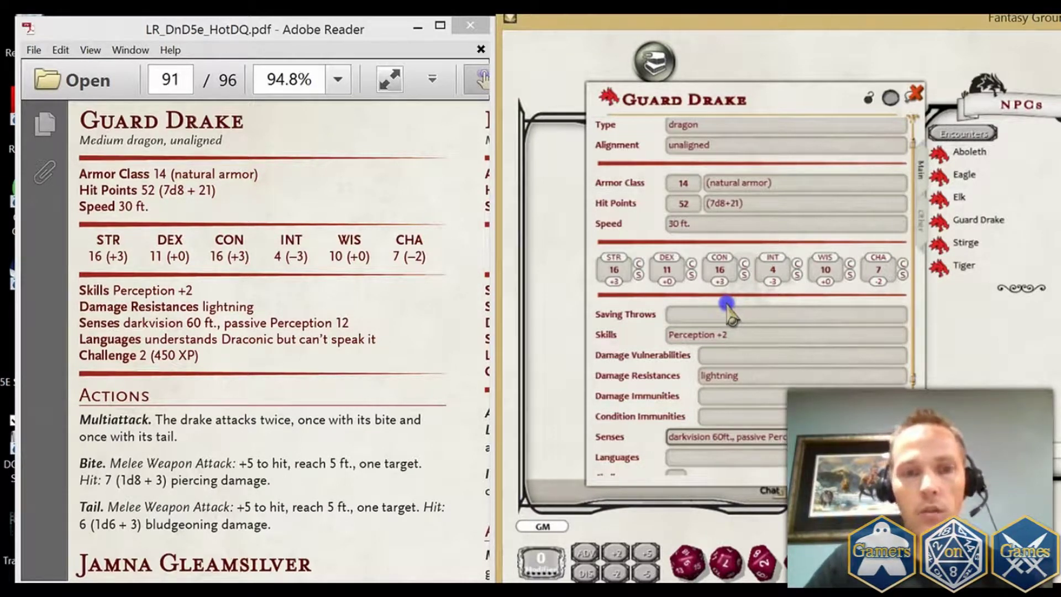
key("Tab")
type("un")
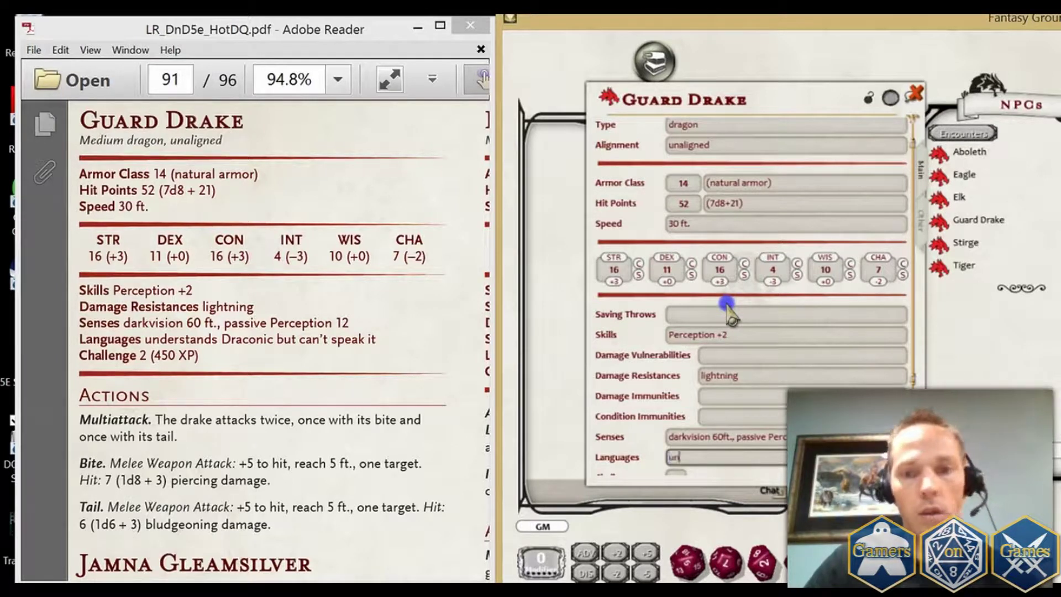
type("derstands D")
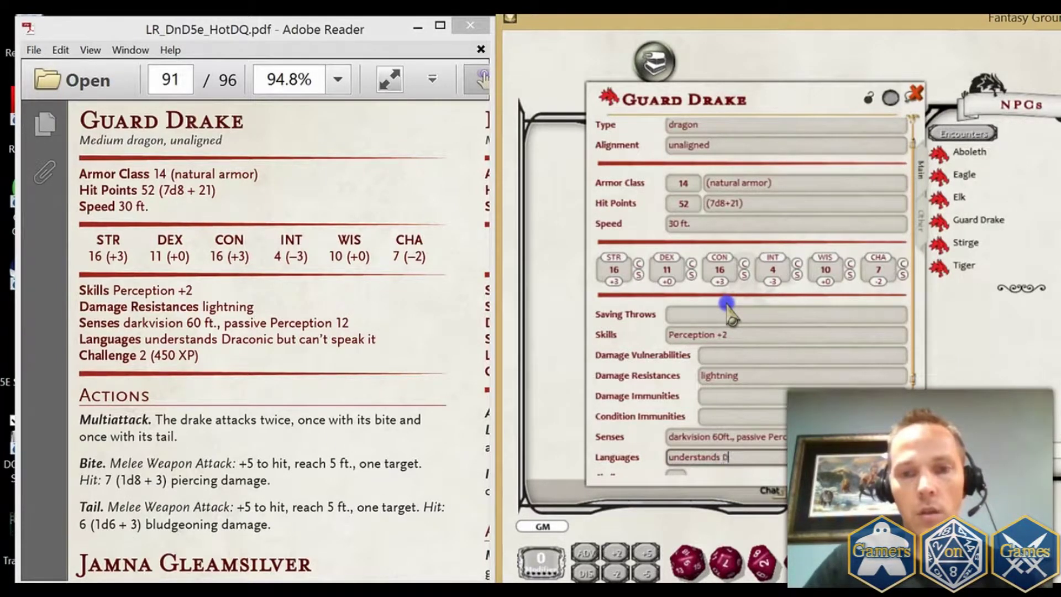
type("raconic but ca")
scroll(728, 312, "down", 1)
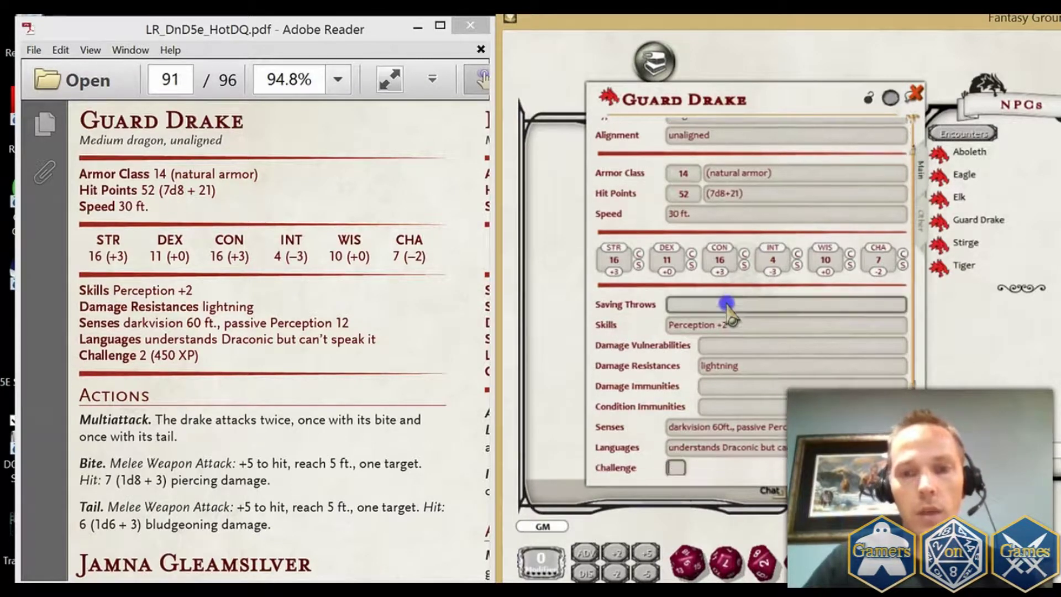
type("2")
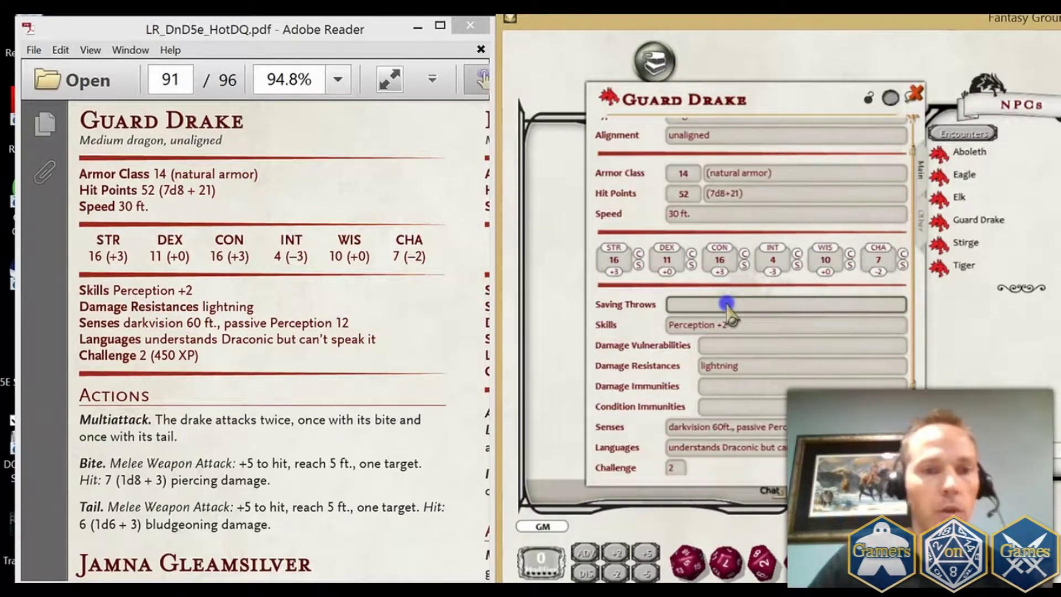
scroll(739, 367, "down", 5)
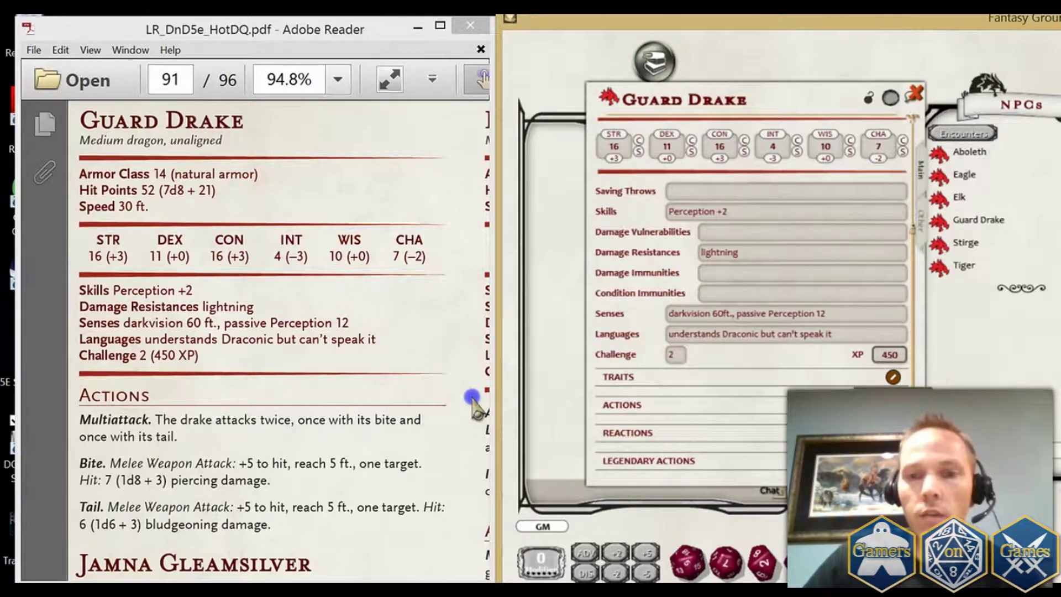
key("Tab")
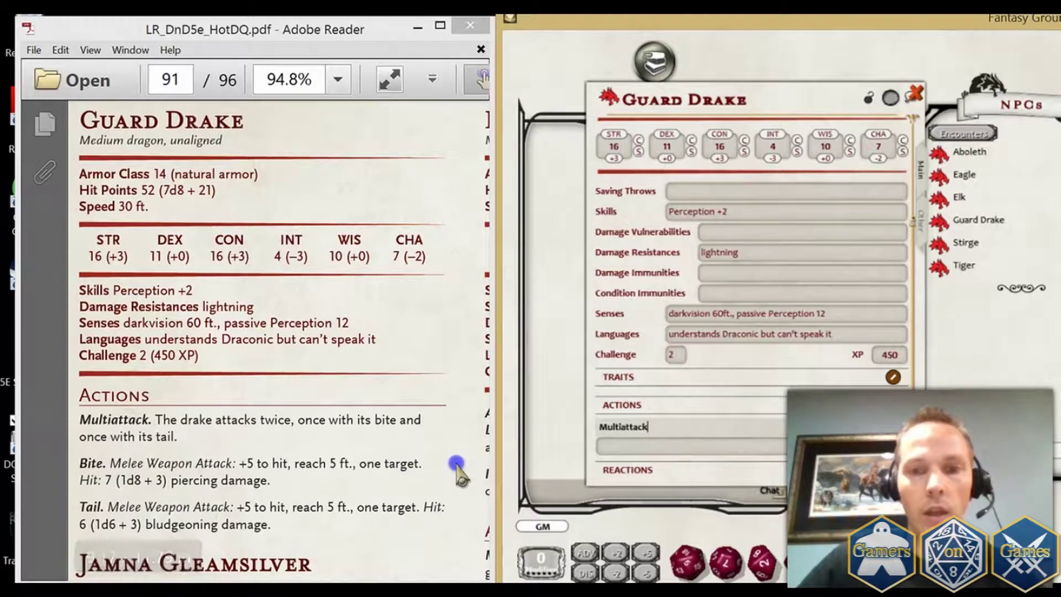
Step: Type the Multiattack action's description from the stat block
key("Tab")
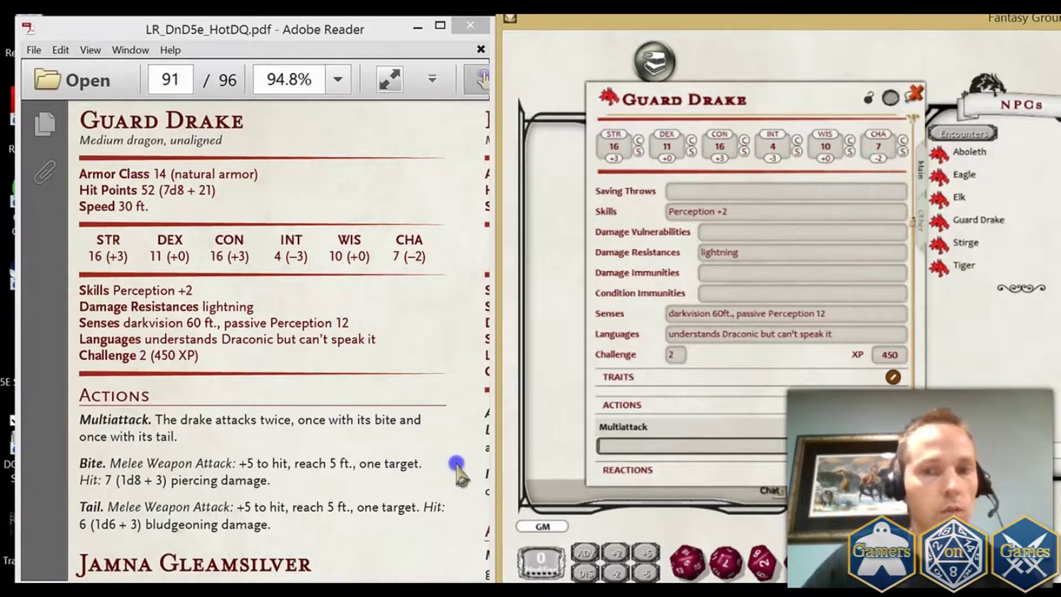
type("The drake attacks twice, once with its bite an")
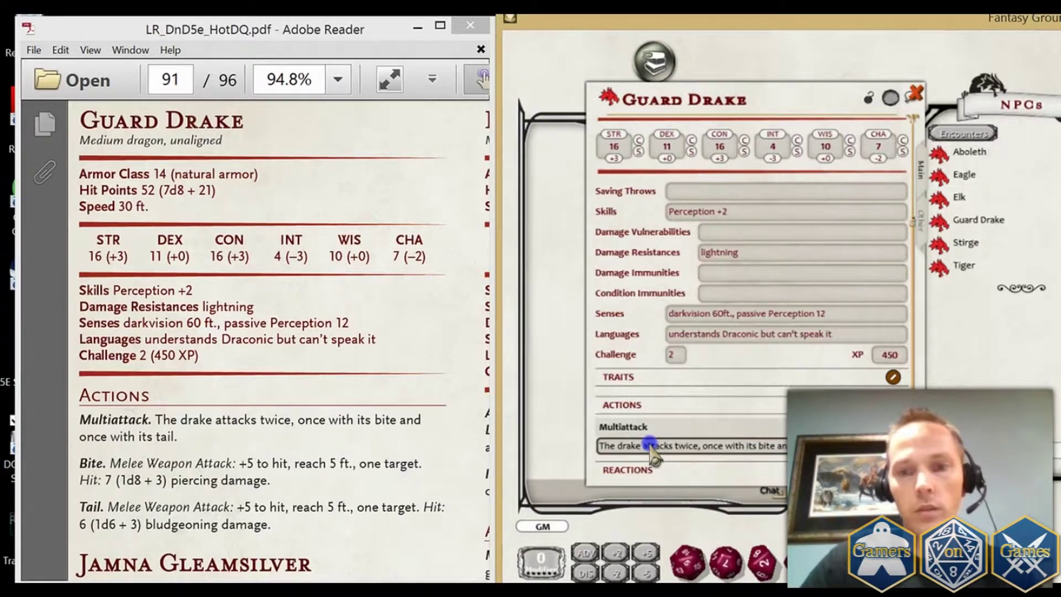
scroll(665, 456, "down", 1)
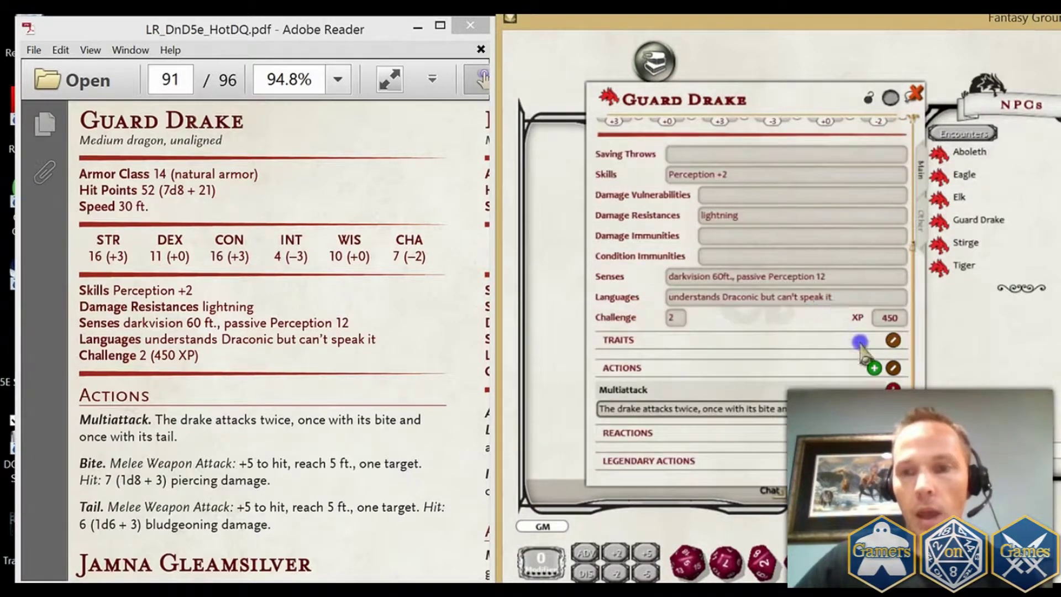
Step: Add a Bite action with its melee weapon attack and piercing damage description
left_click(872, 368)
left_click(689, 424)
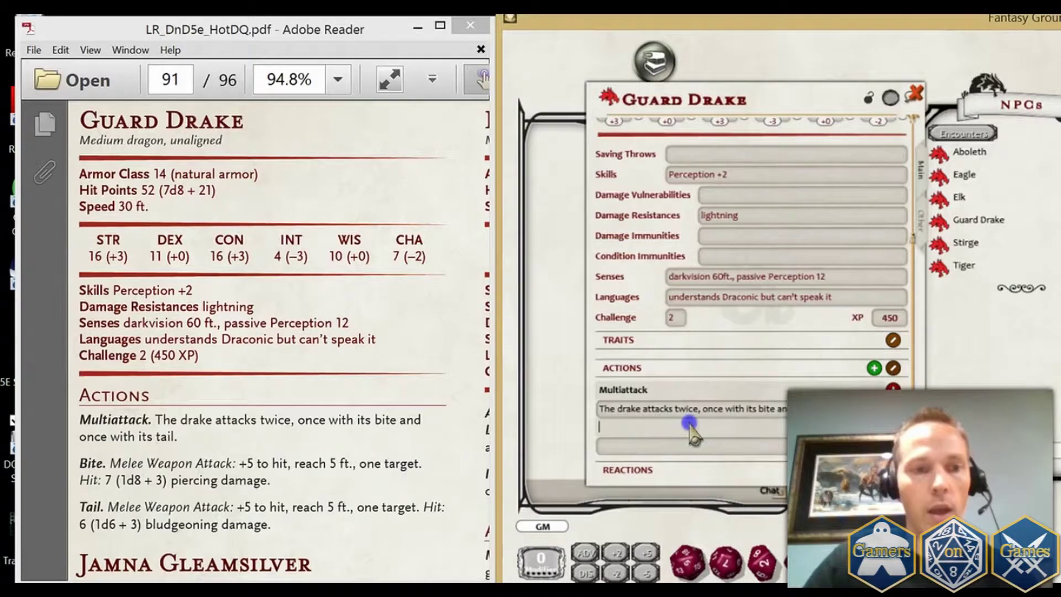
key("Tab")
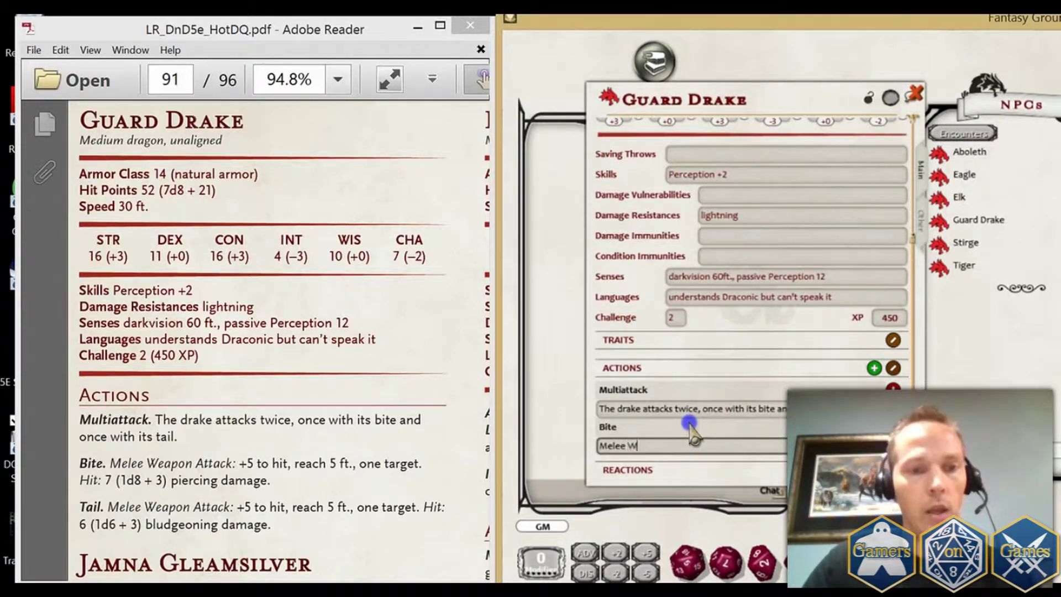
type("Melee Weapon Attack: +5 to hit, reach 5 ft")
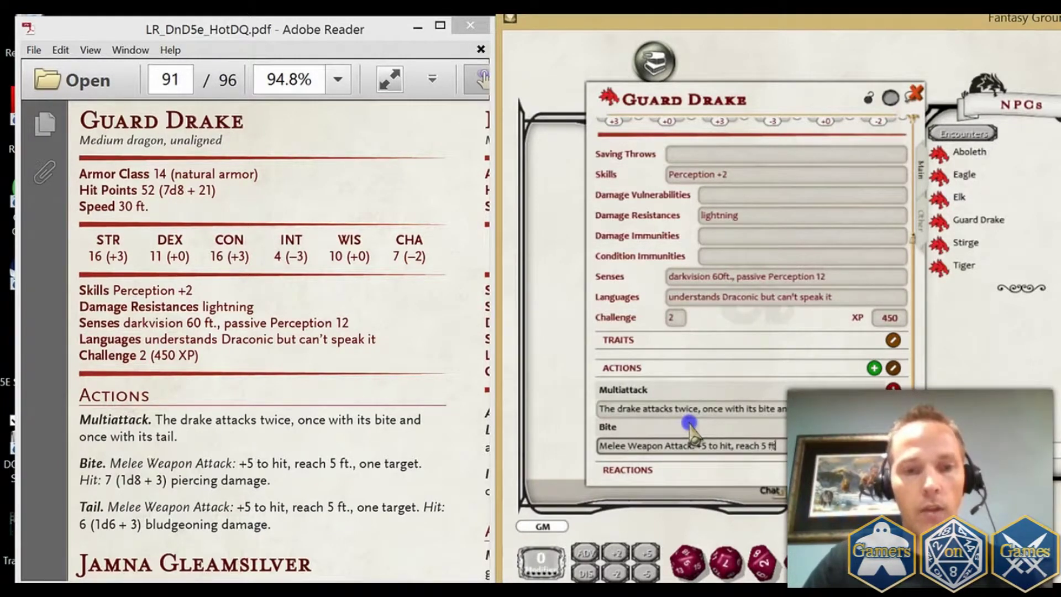
type(", o")
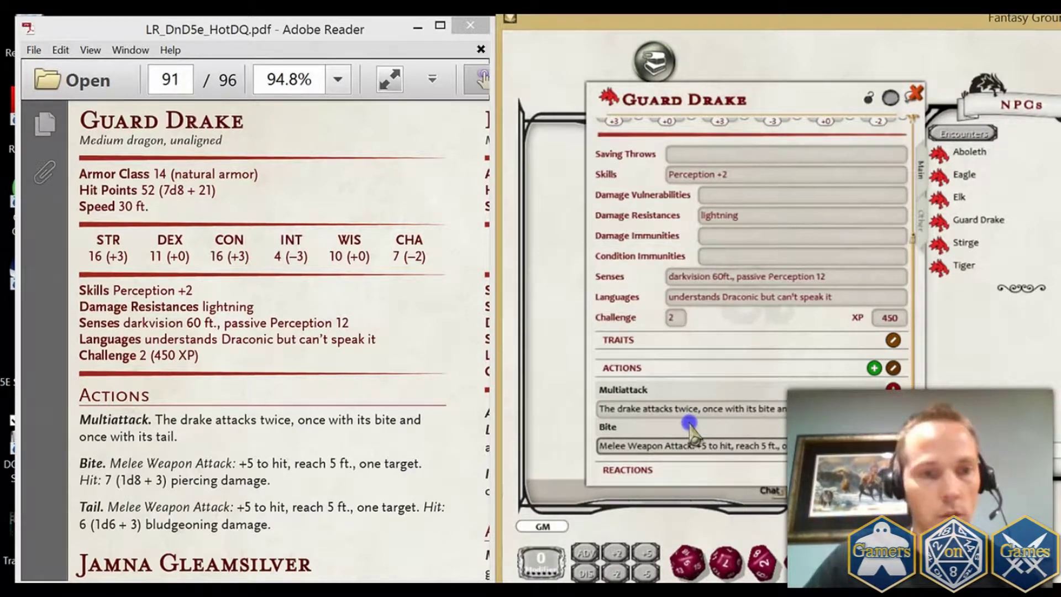
type("piercing damage.")
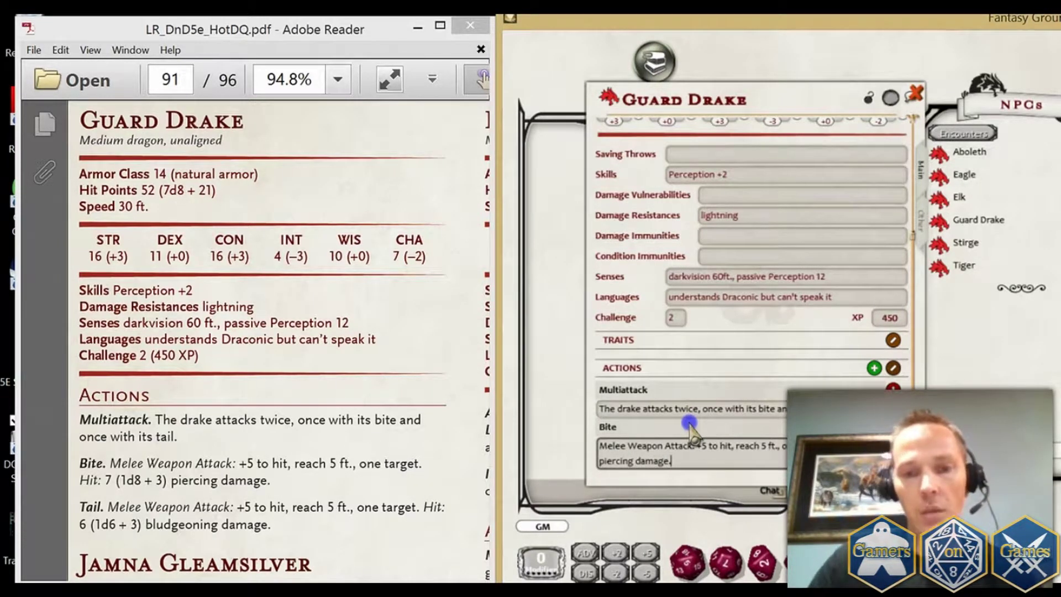
scroll(689, 420, "down", 2)
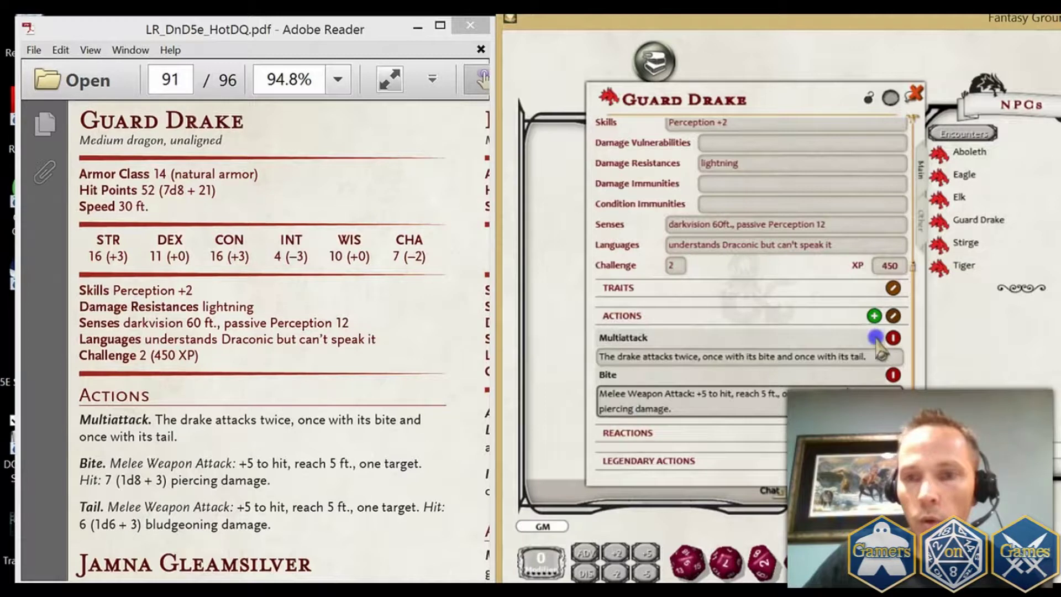
Step: Add a Tail action: +5 melee attack, reach 5 ft., 6 (1d6+3) bludgeoning damage
left_click(874, 316)
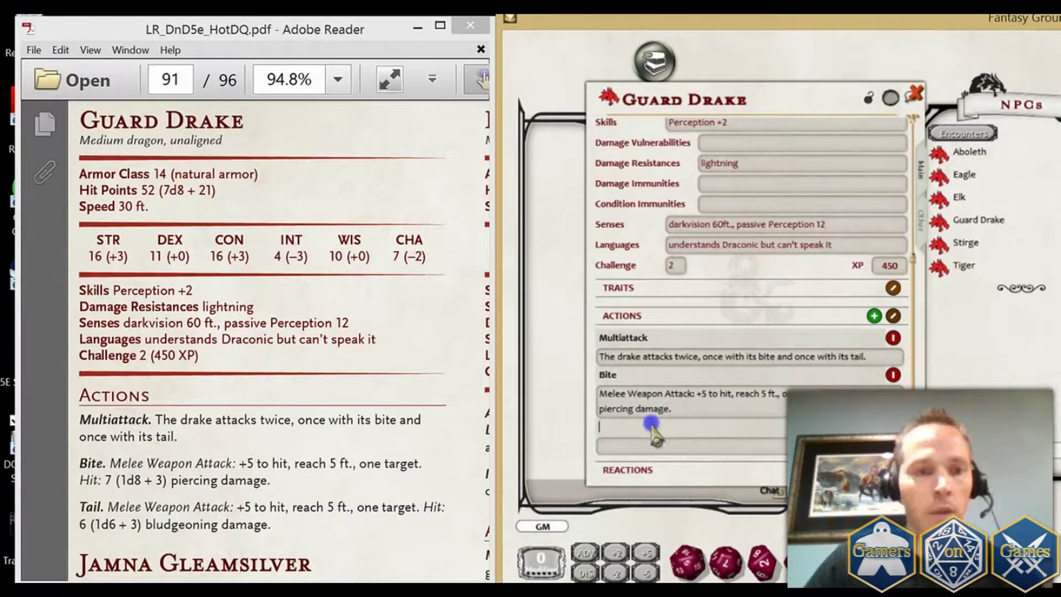
key("Tab")
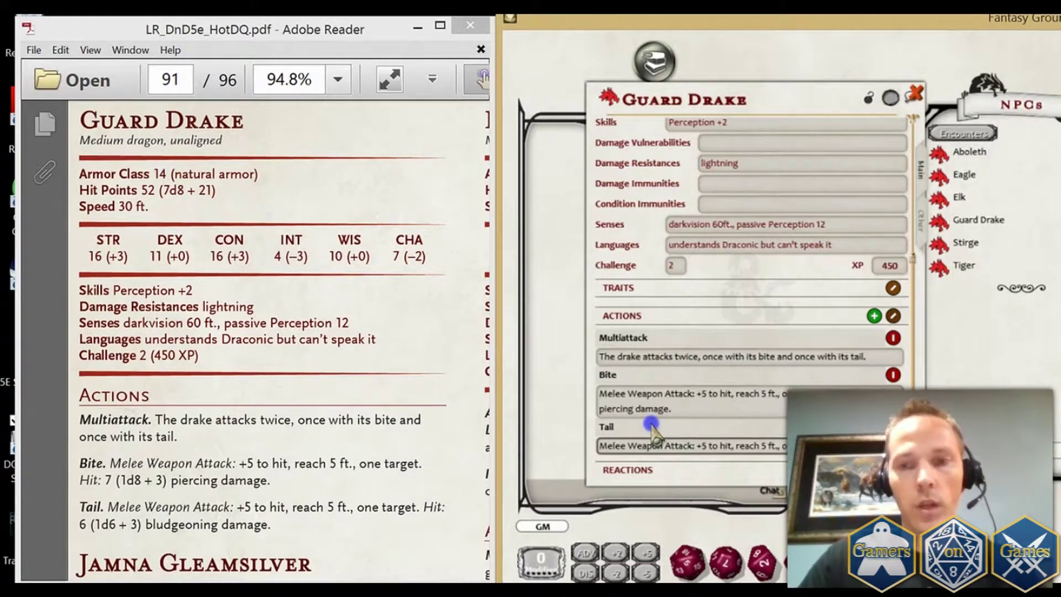
type("bludgeoning damage.")
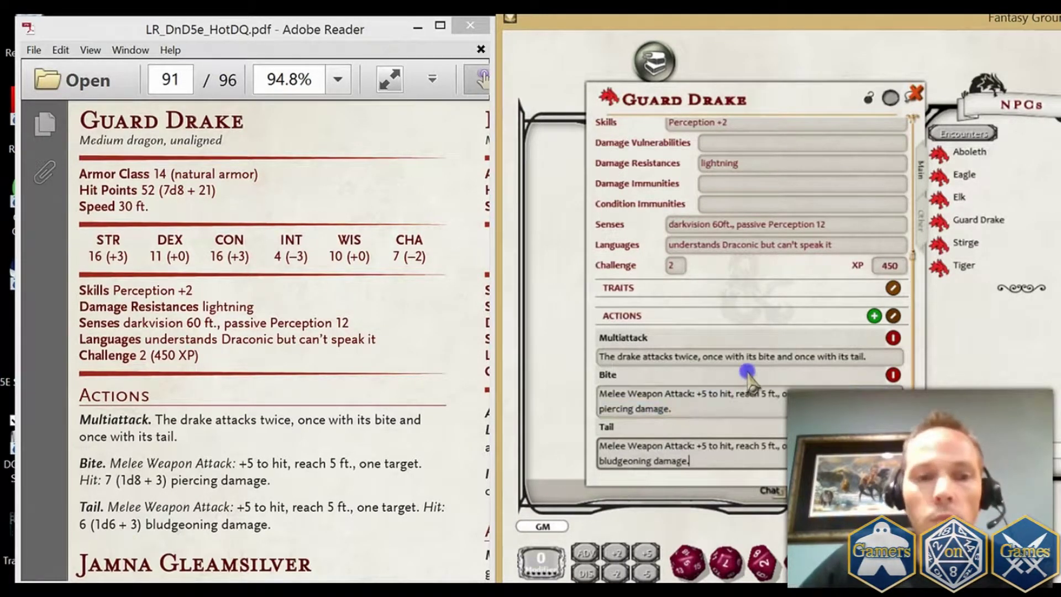
scroll(752, 376, "down", 1)
scroll(751, 375, "up", 2)
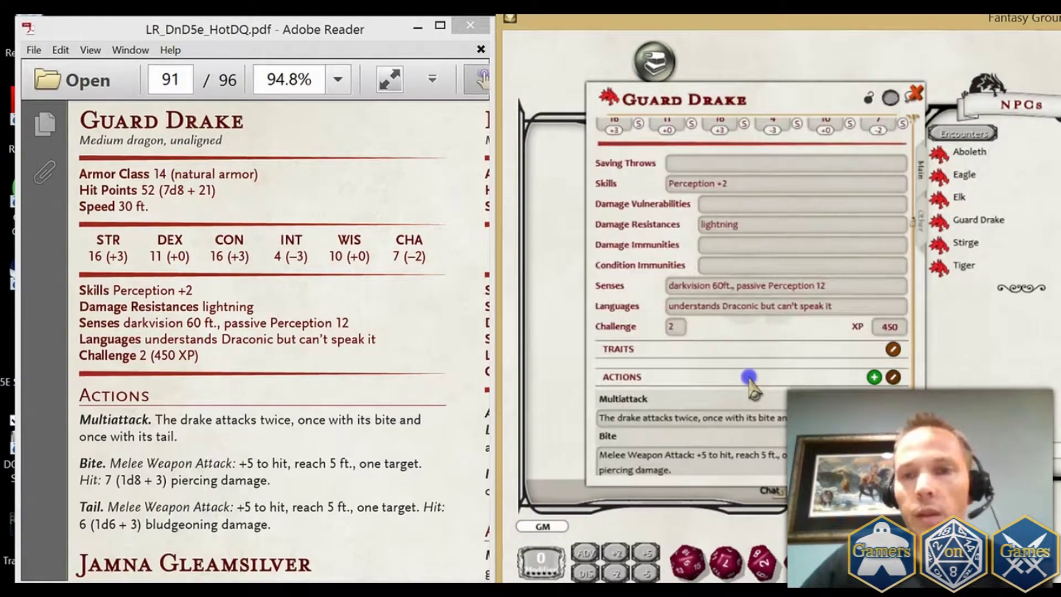
scroll(748, 381, "down", 1)
left_click_drag(695, 387, 730, 387)
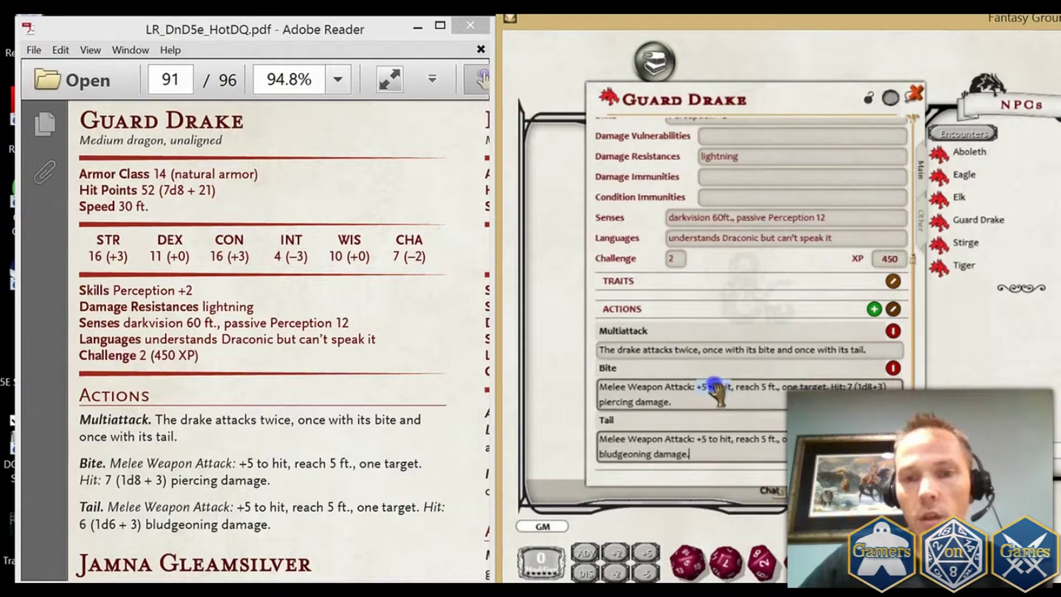
left_click_drag(652, 441, 732, 439)
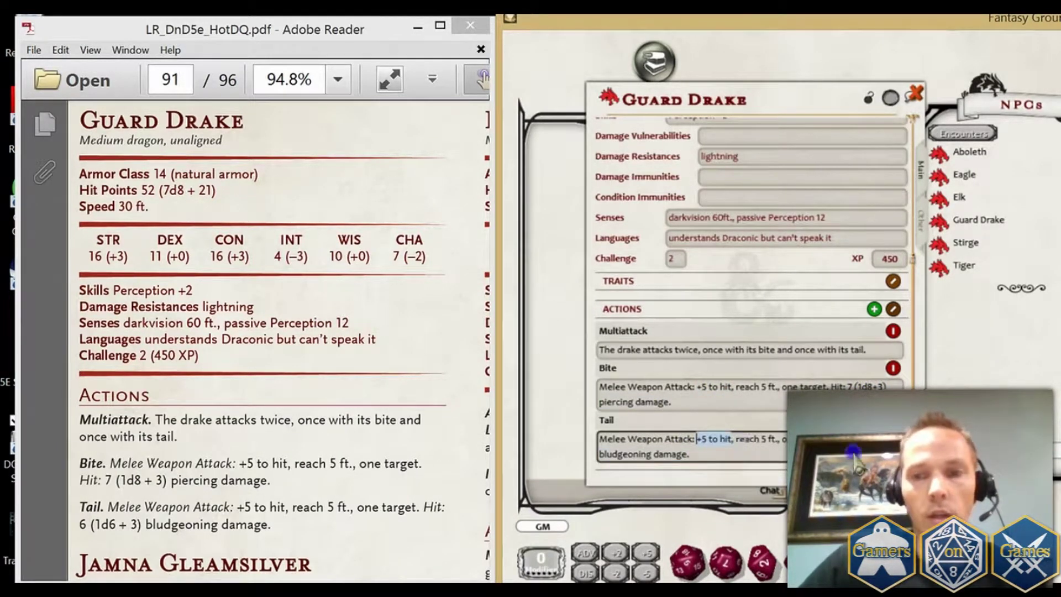
left_click(754, 105)
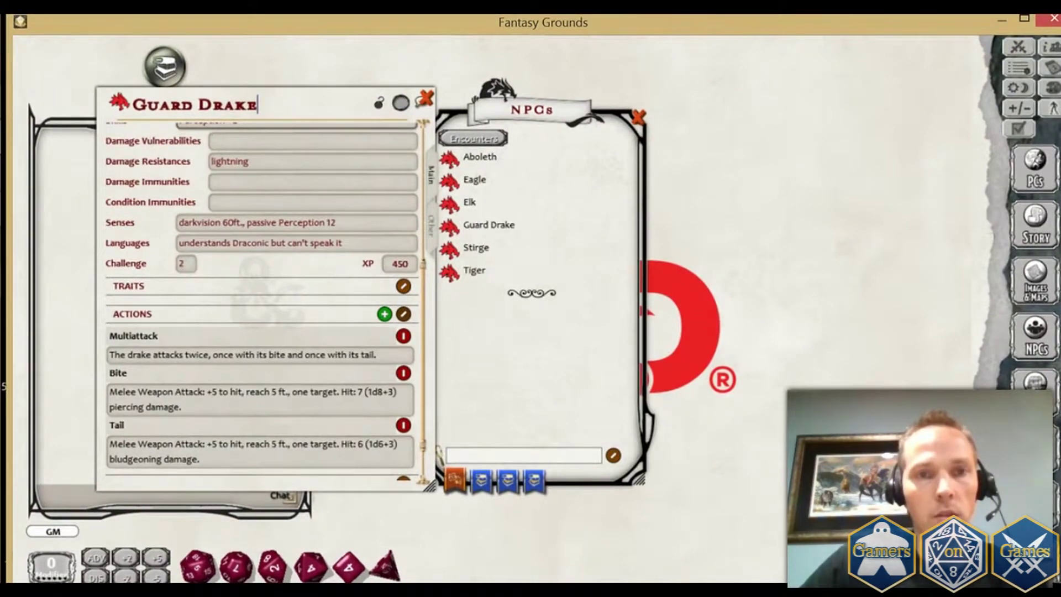
Step: Open the token library and try the lettered D token on the Guard Drake
left_click_drag(298, 105, 477, 97)
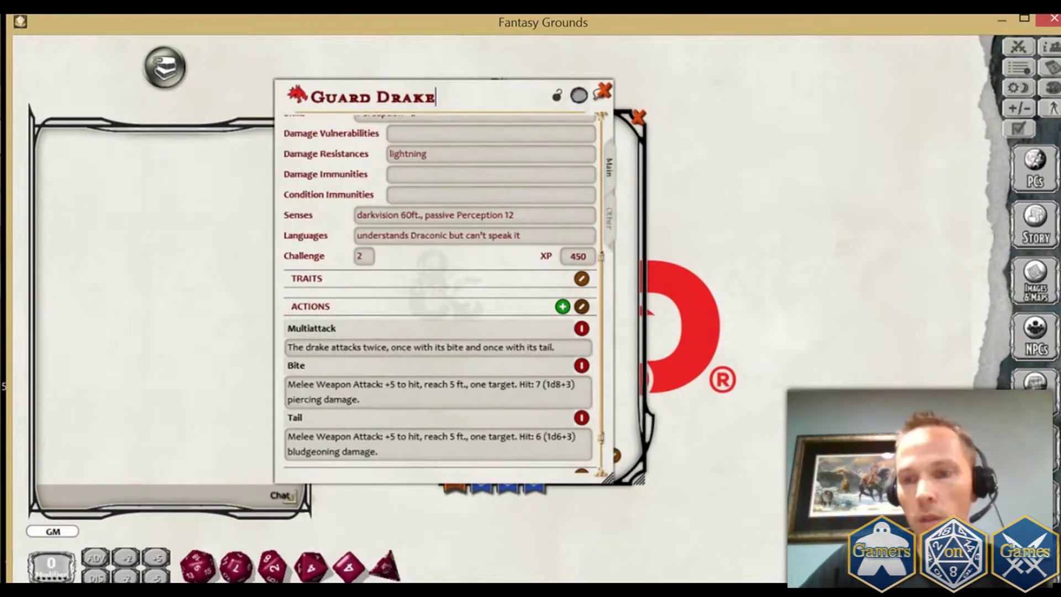
left_click(1035, 436)
left_click_drag(623, 446, 608, 360)
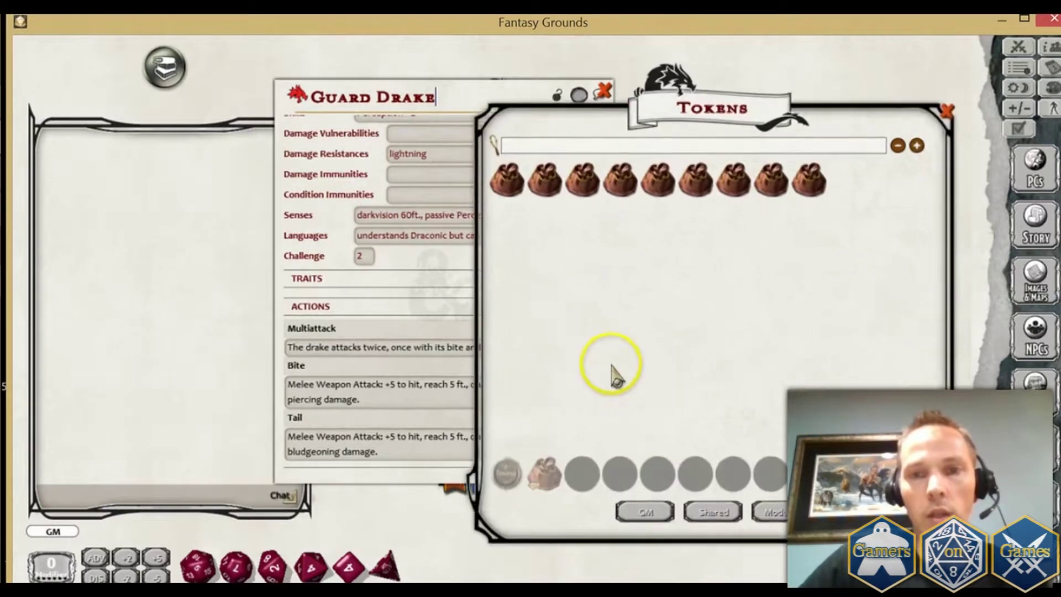
left_click(773, 184)
left_click(513, 178)
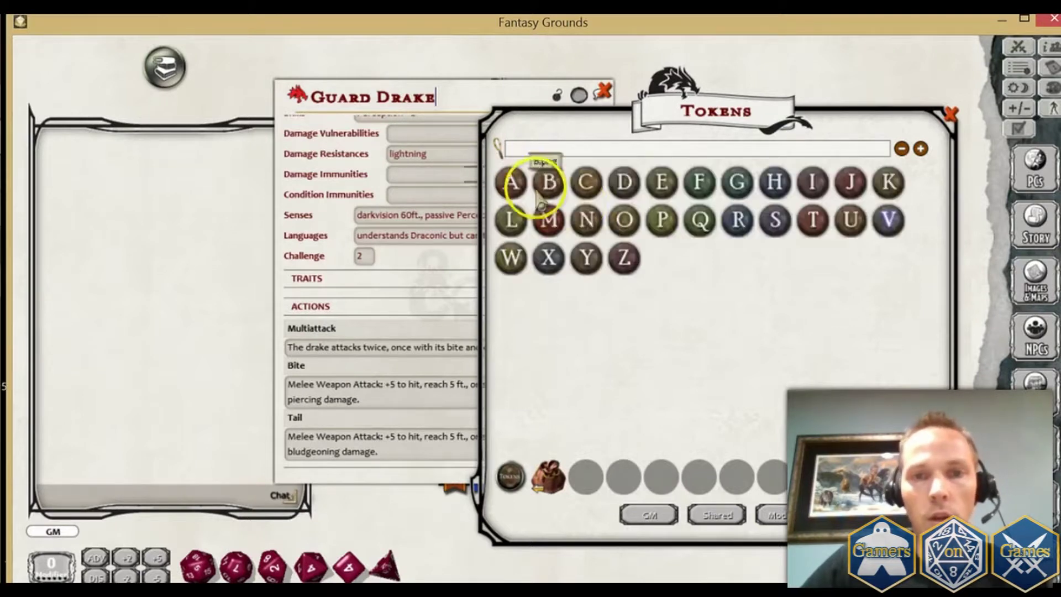
left_click_drag(624, 183, 579, 95)
left_click_drag(734, 327, 878, 369)
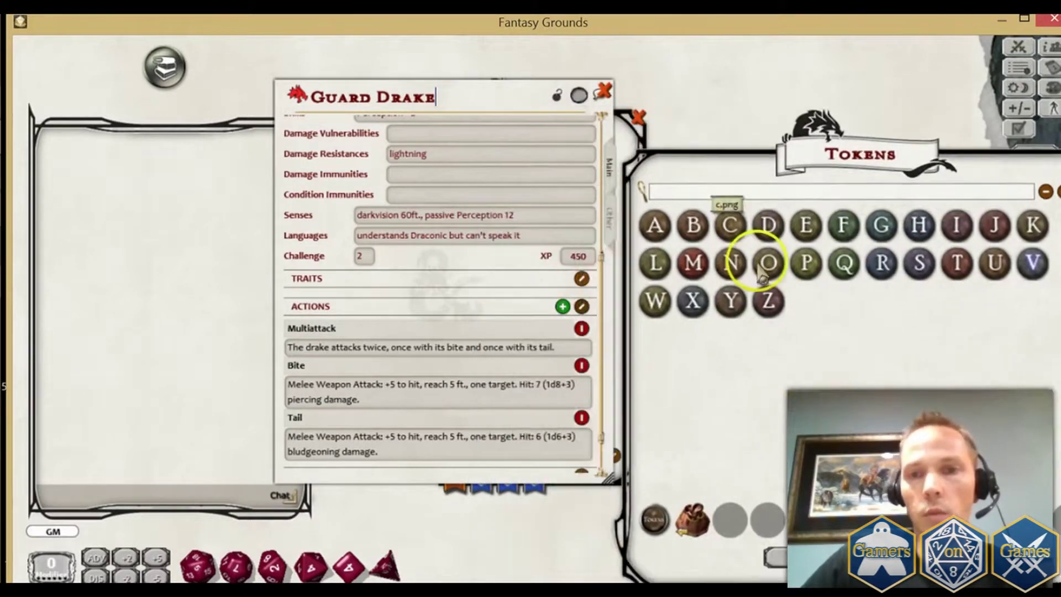
left_click_drag(771, 230, 577, 95)
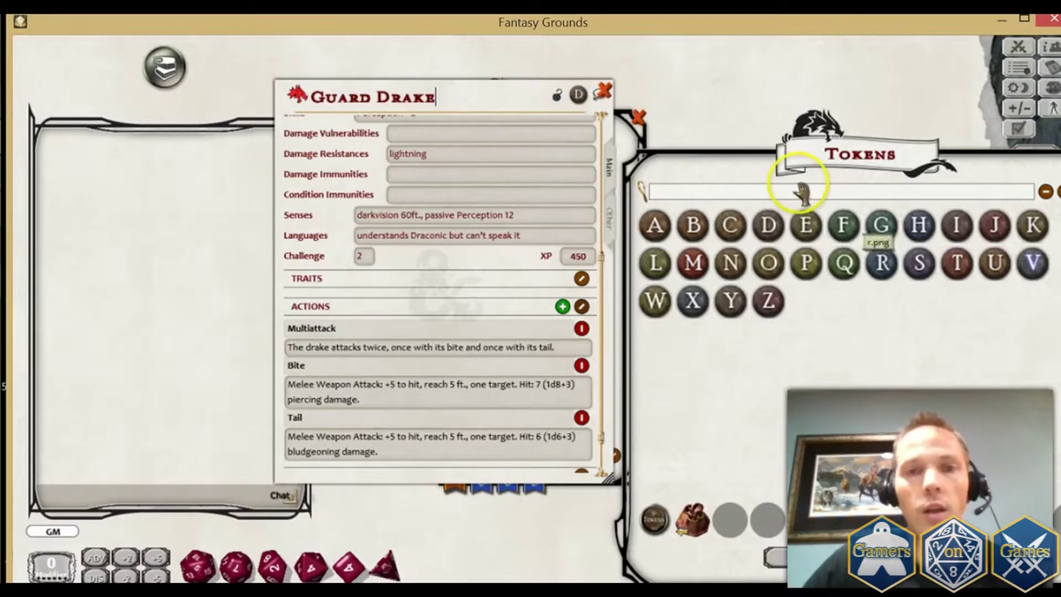
Step: Search tokens for 'drake' and assign the blue drake token to the Guard Drake
left_click_drag(880, 450, 781, 445)
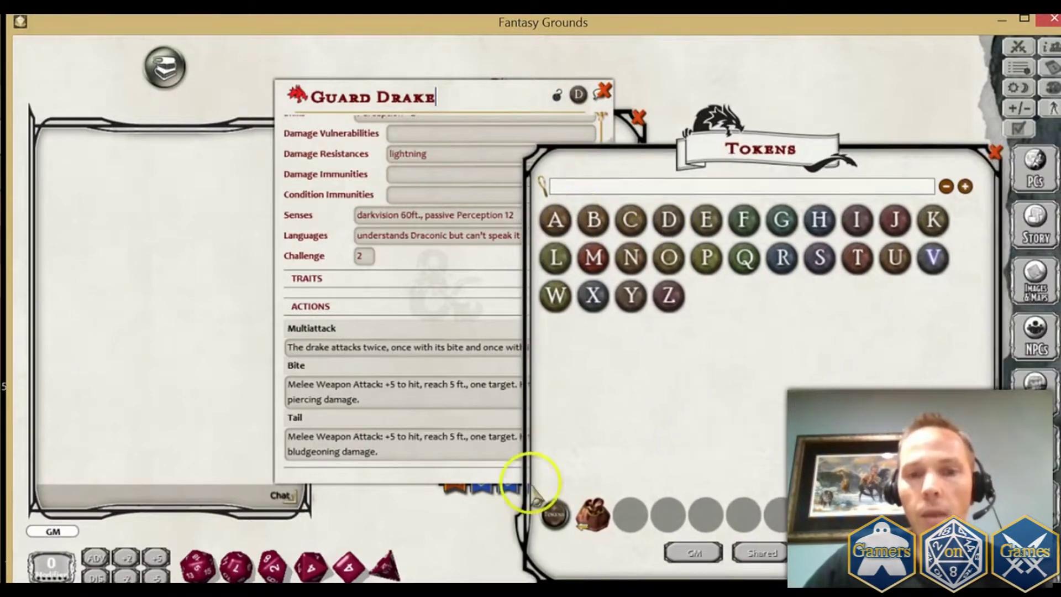
left_click(554, 517)
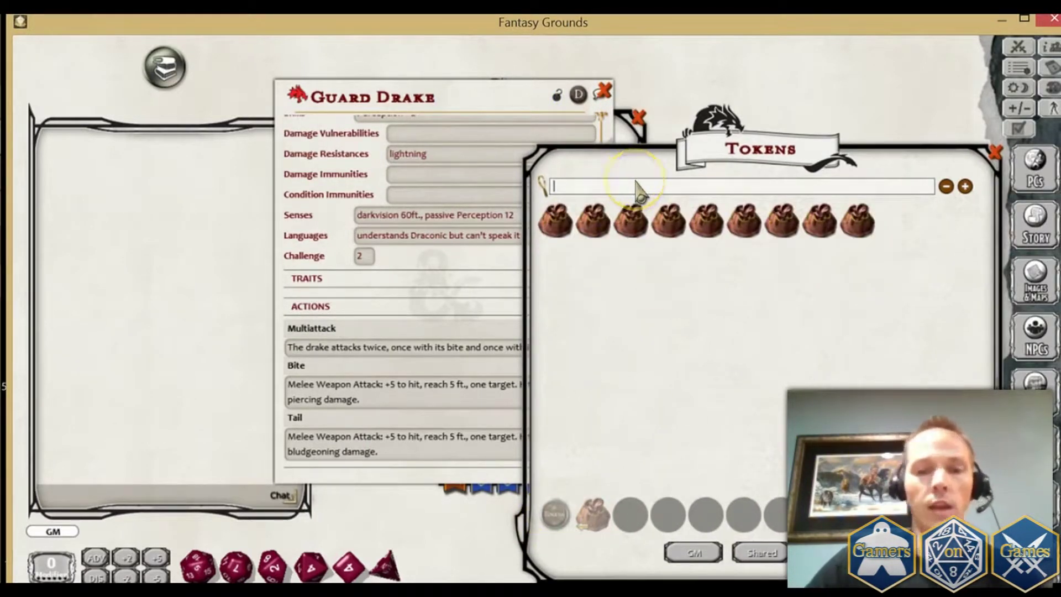
left_click(636, 188)
type("drake")
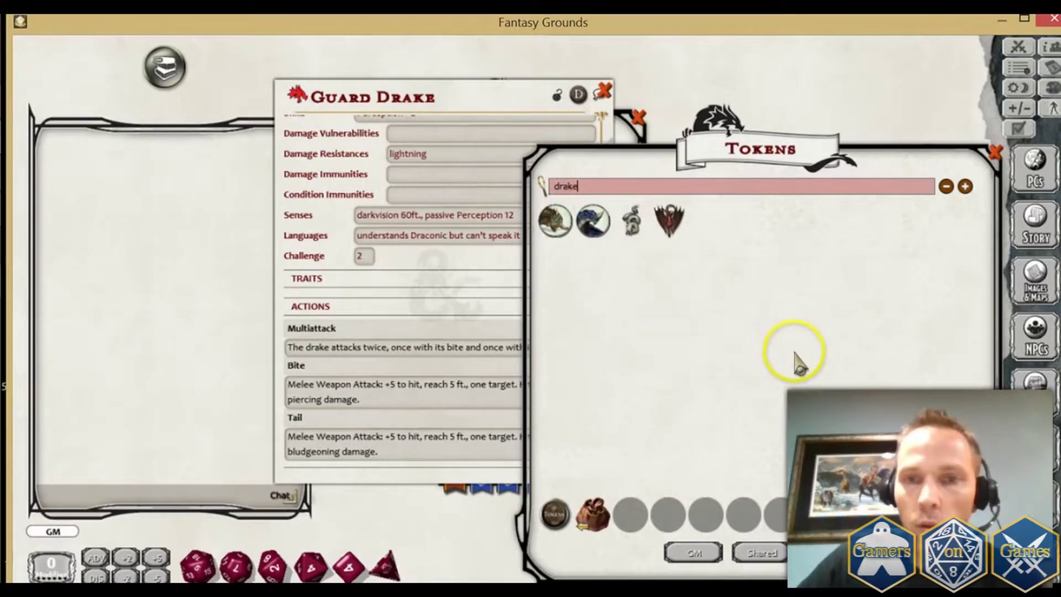
left_click_drag(794, 356, 926, 369)
left_click_drag(723, 235, 578, 95)
Step: Close the token library and lock the Guard Drake sheet
left_click_drag(690, 371, 416, 351)
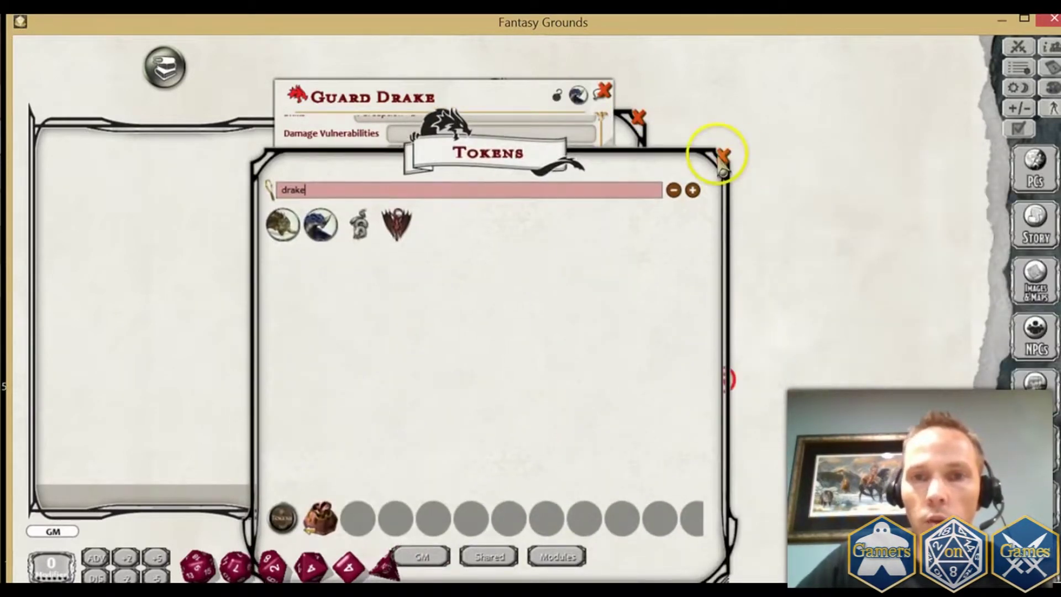
left_click(712, 156)
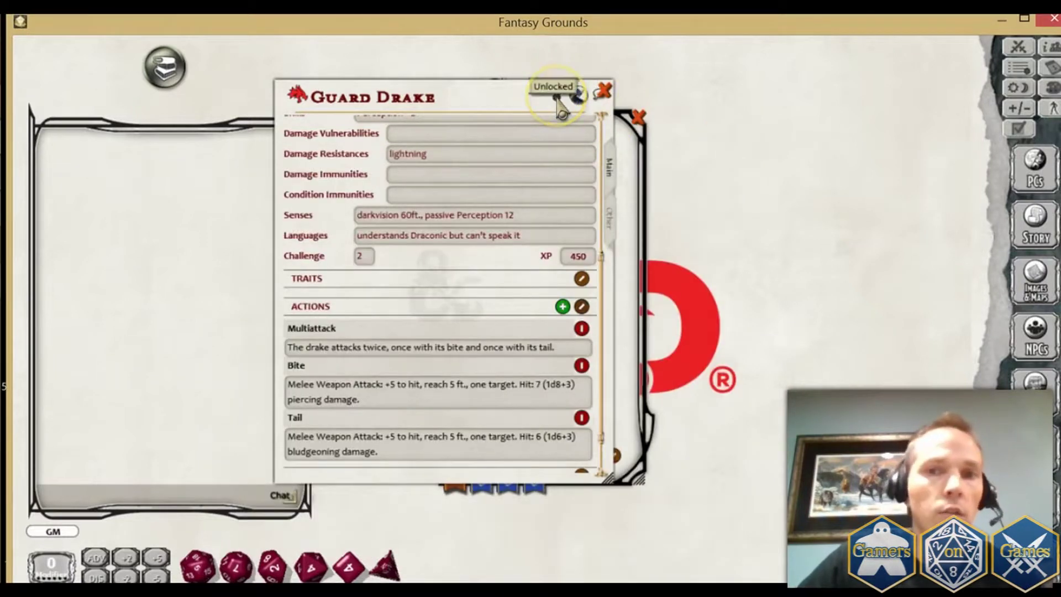
left_click(558, 99)
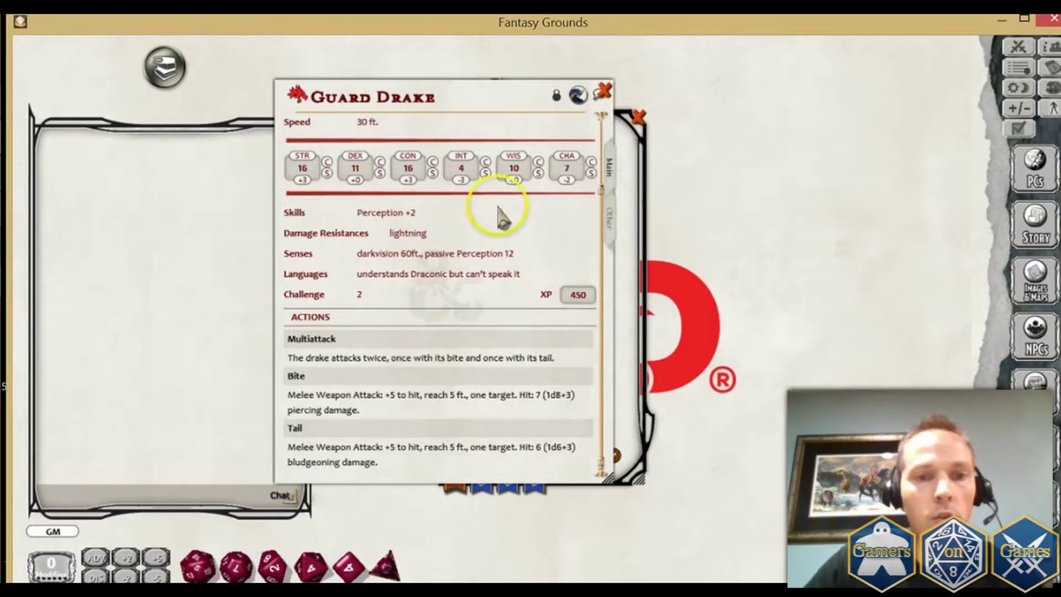
left_click_drag(590, 72, 686, 56)
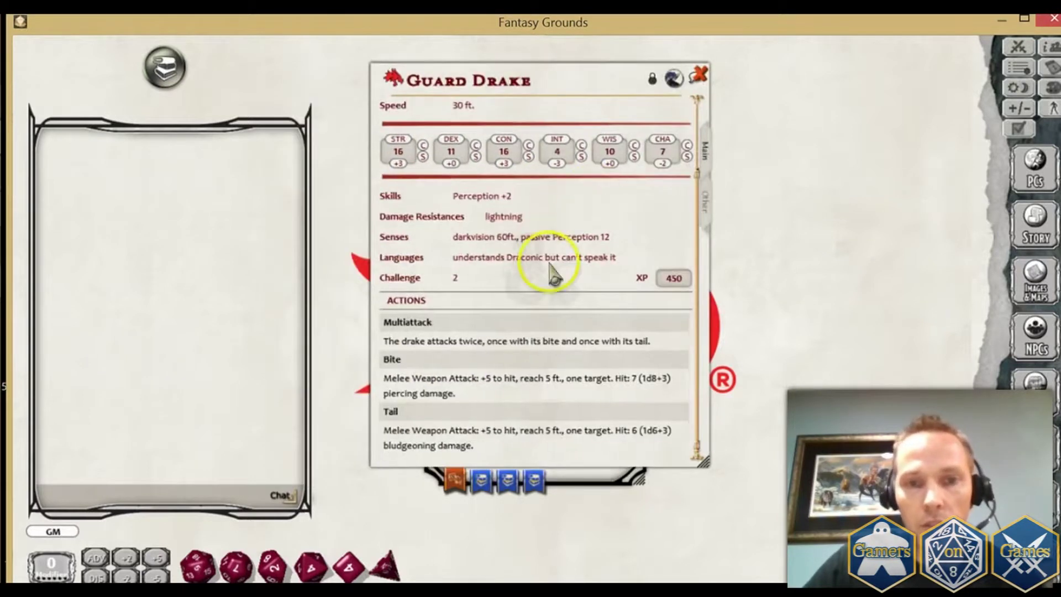
Step: Test-roll the Bite and Tail attacks and their damage
double_click(492, 380)
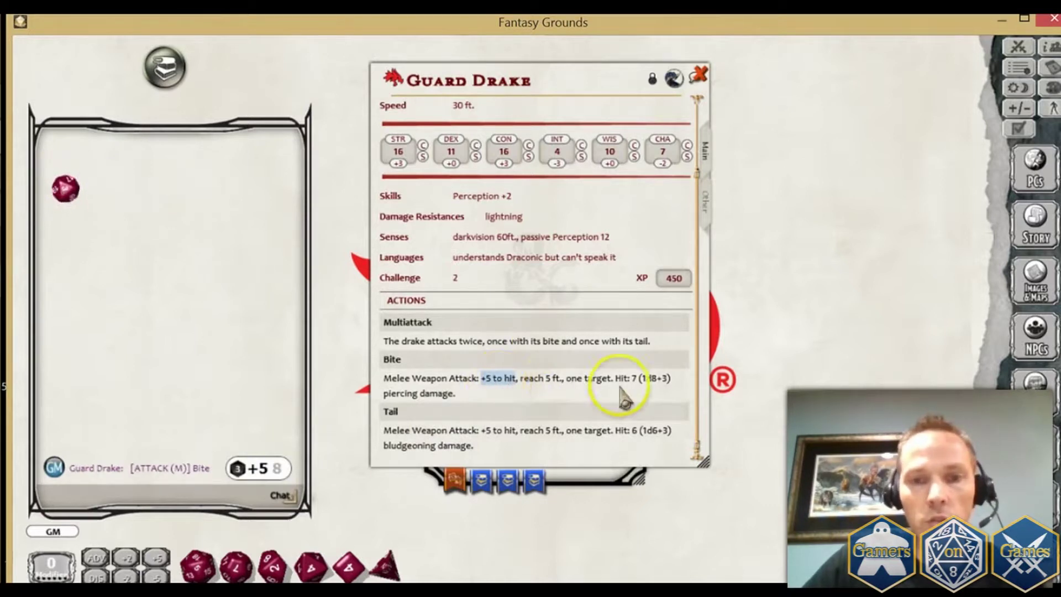
double_click(645, 380)
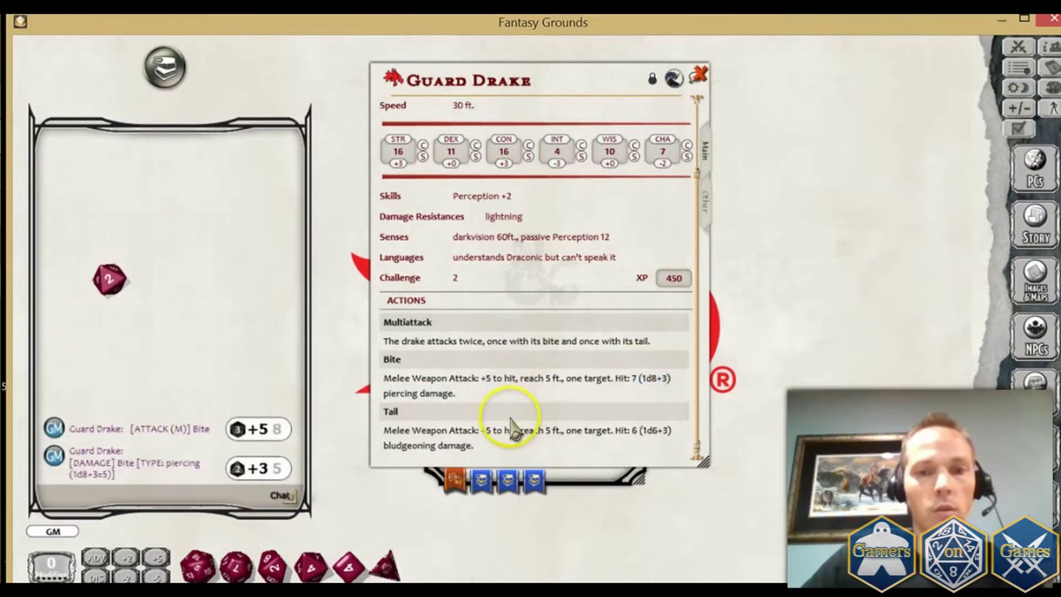
double_click(490, 430)
double_click(651, 431)
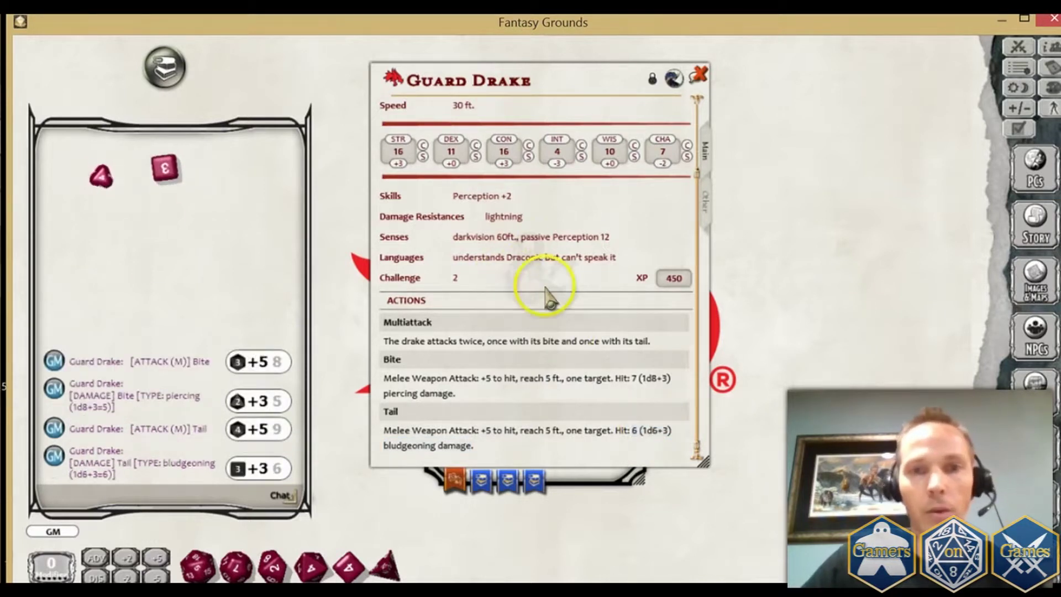
Step: Roll the Guard Drake's Perception, Strength and Dexterity checks
scroll(555, 310, "up", 3)
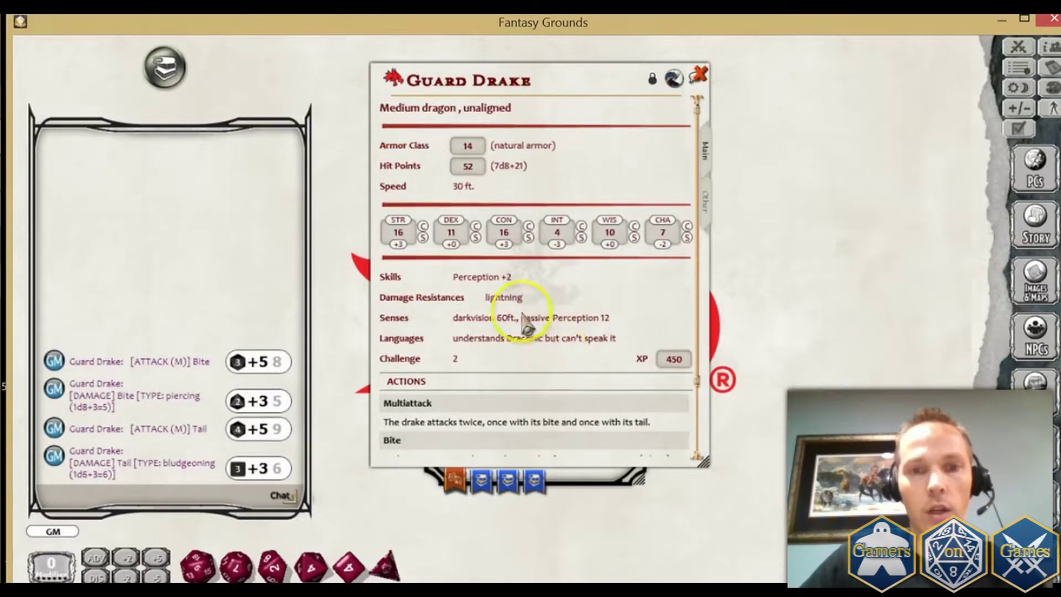
double_click(464, 276)
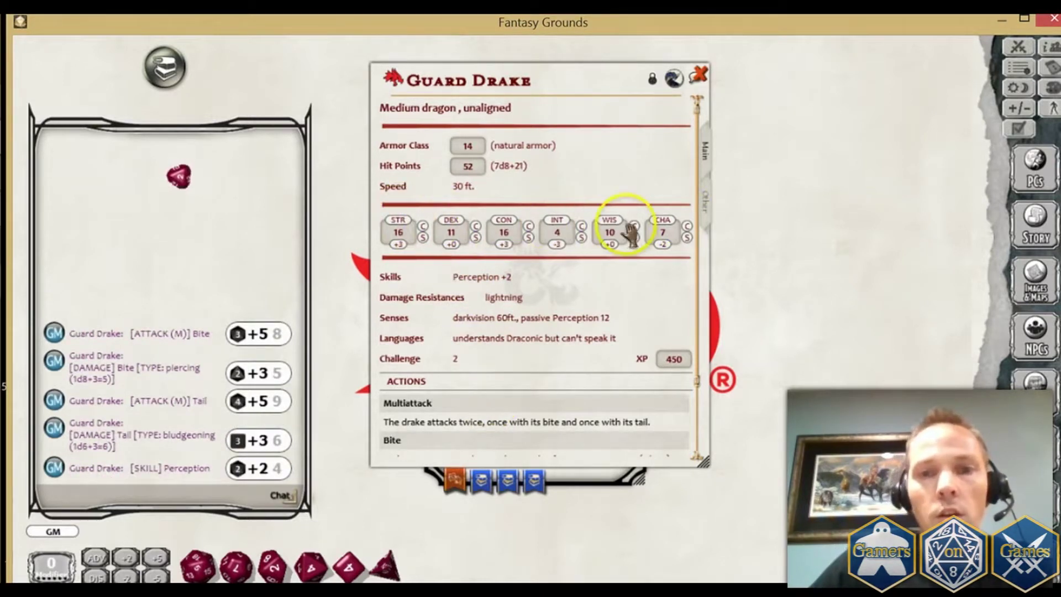
double_click(422, 229)
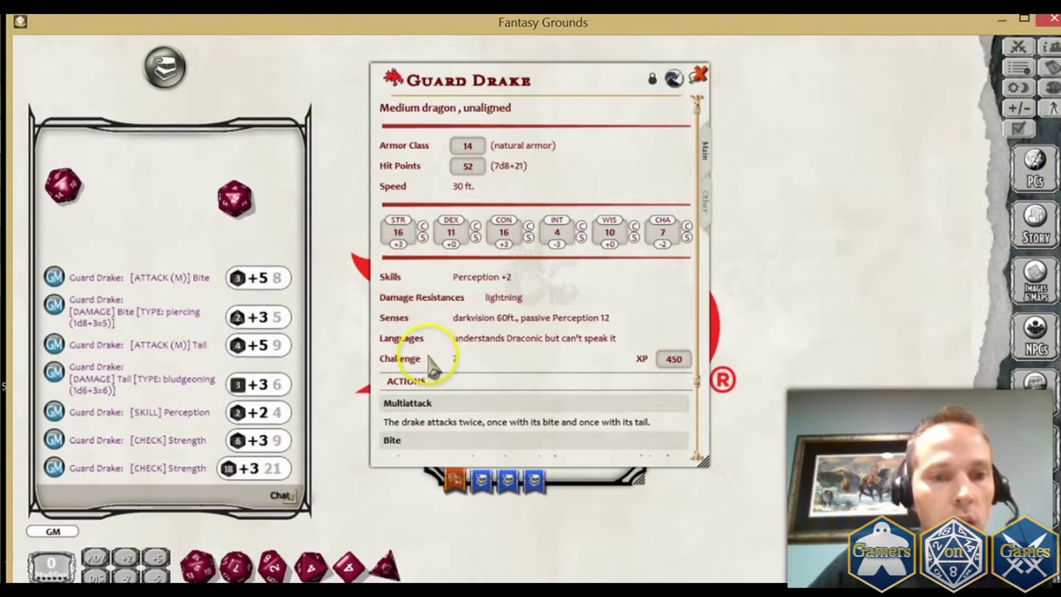
double_click(475, 226)
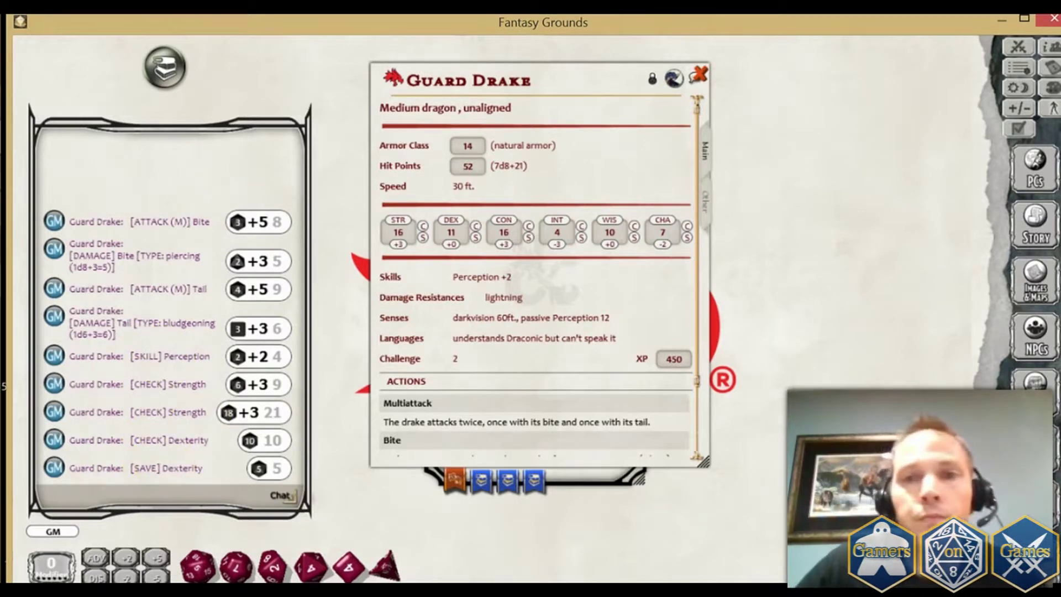
Step: Add the Guard Drake to the Combat Tracker (Init 12, HP 52) and close its stat sheet
left_click_drag(552, 83, 408, 92)
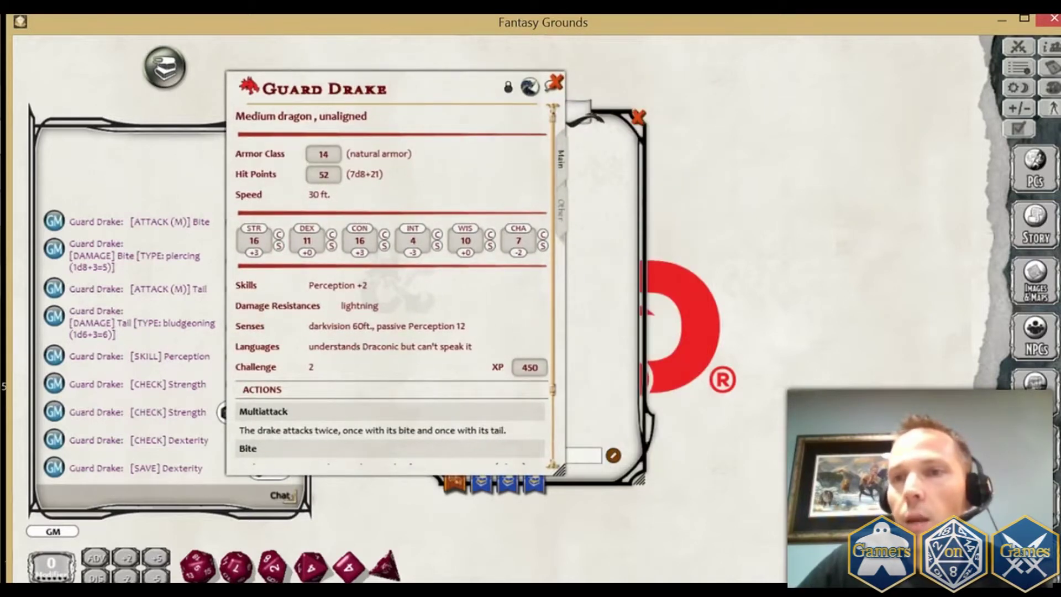
left_click(1018, 46)
left_click_drag(736, 196, 782, 241)
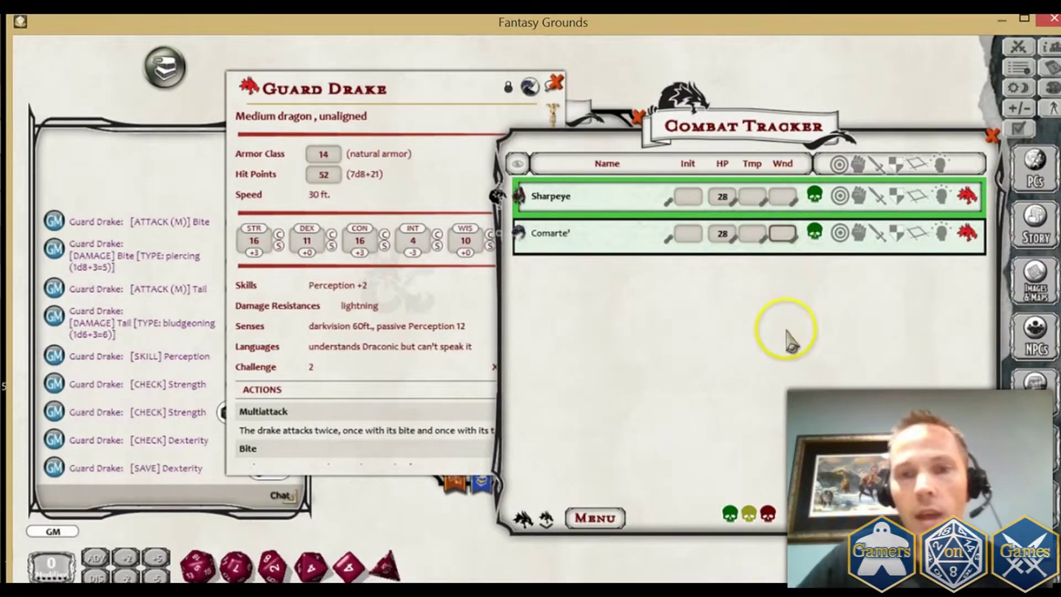
left_click_drag(251, 84, 762, 326)
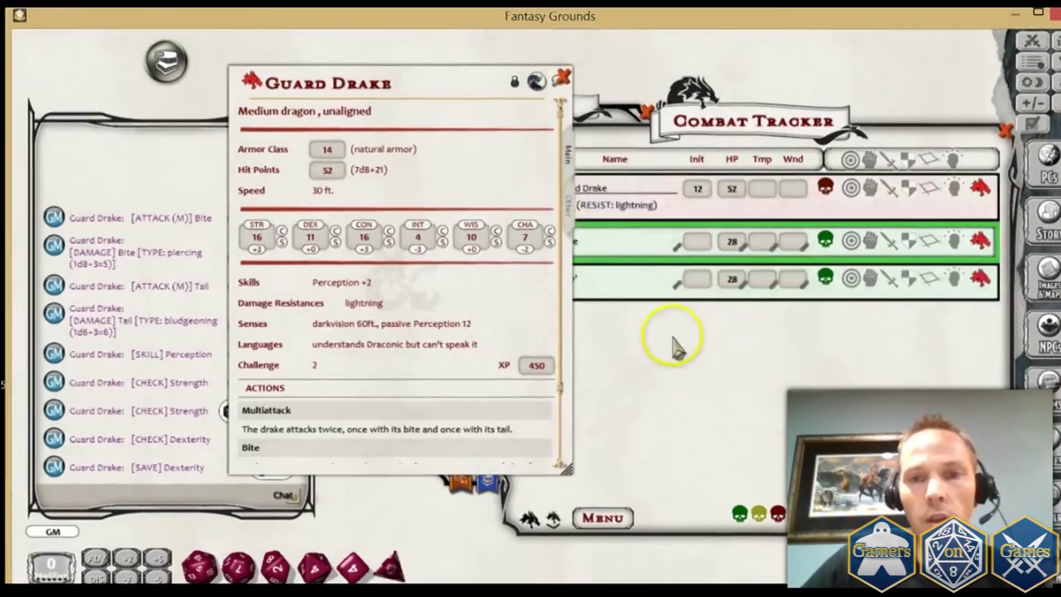
left_click(562, 76)
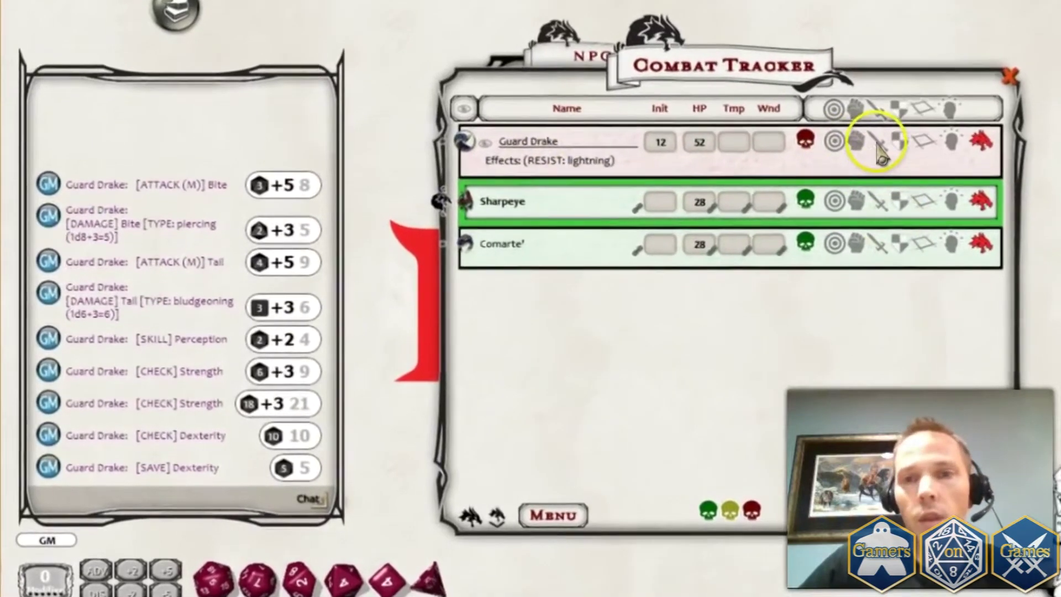
Step: Check the Guard Drake's ability scores, then its attacks, reading the full Bite description
left_click(856, 141)
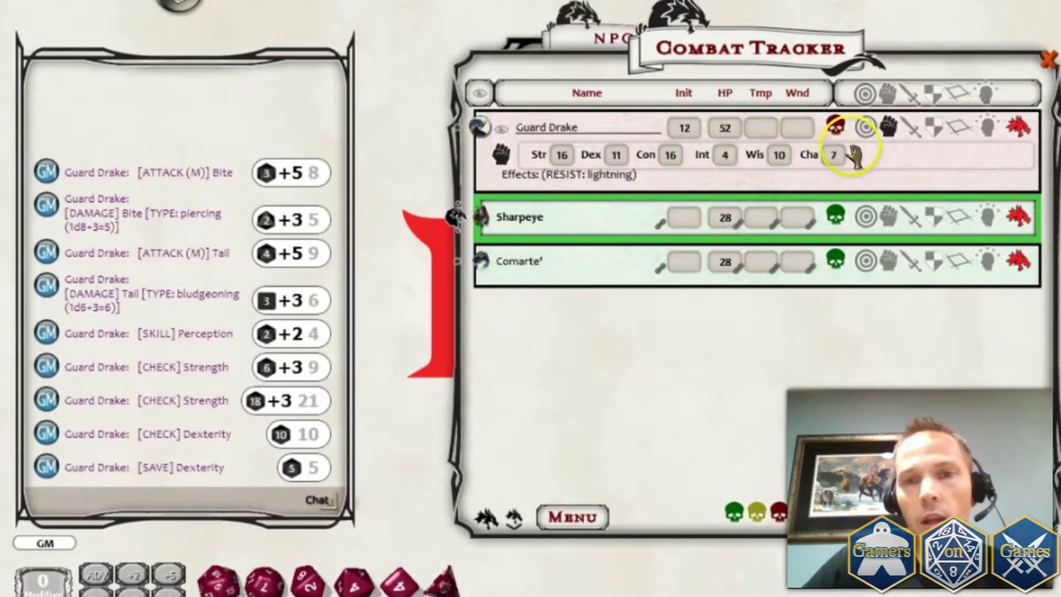
left_click(890, 128)
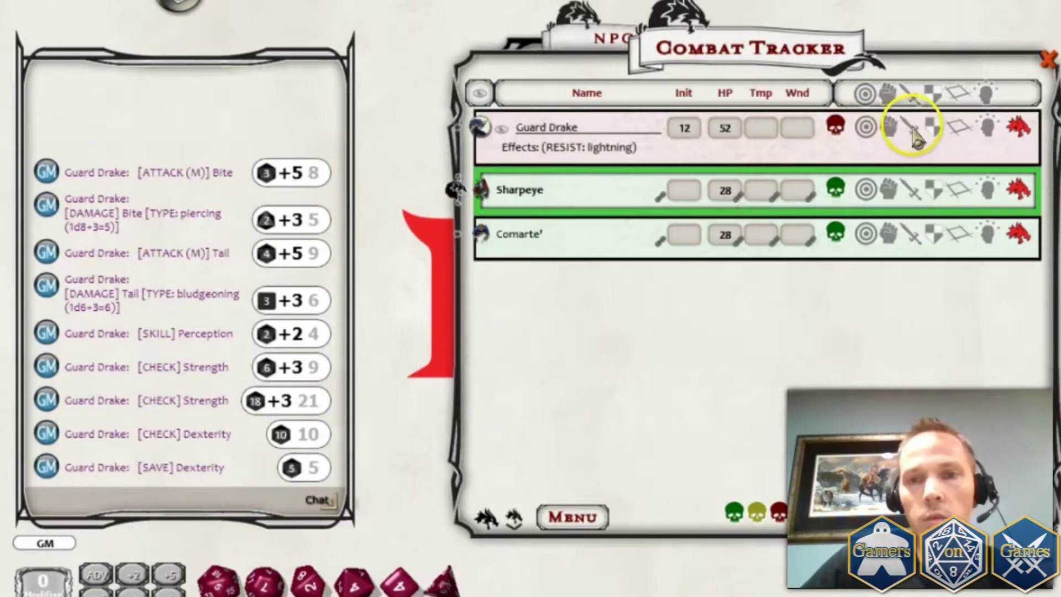
left_click(911, 130)
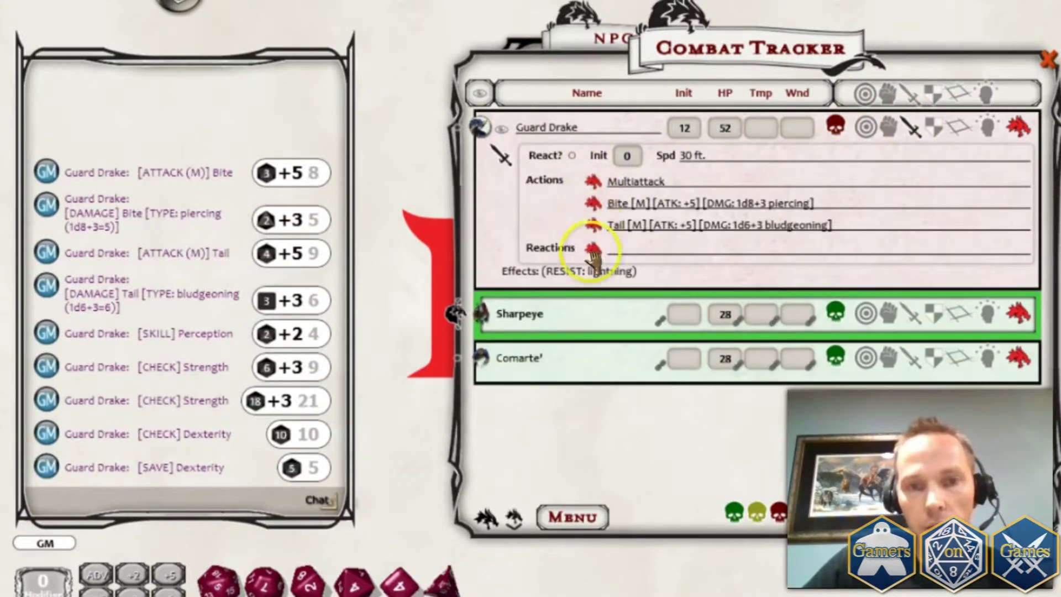
left_click(591, 207)
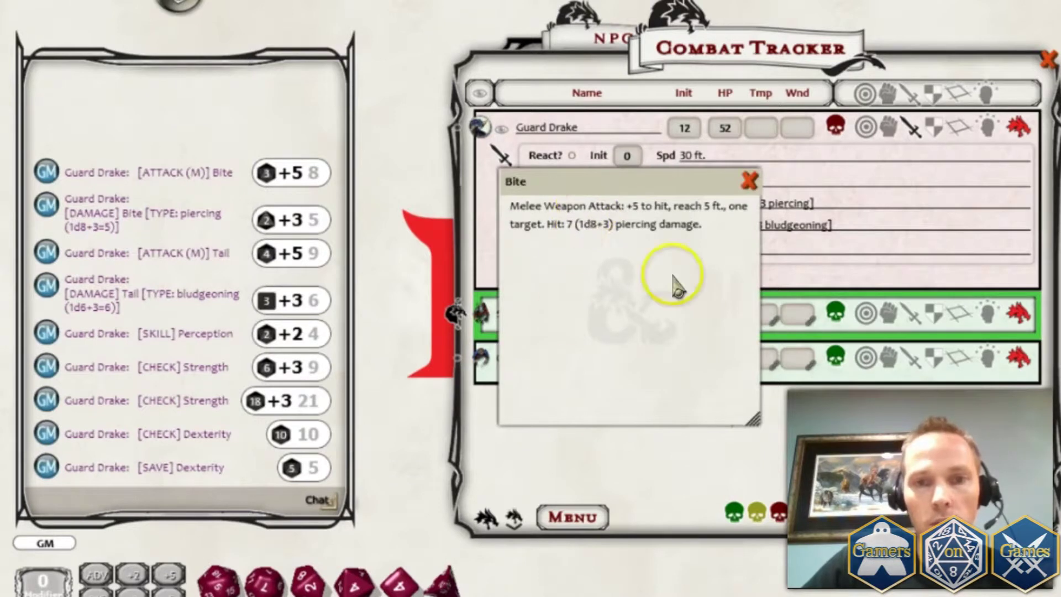
left_click(749, 181)
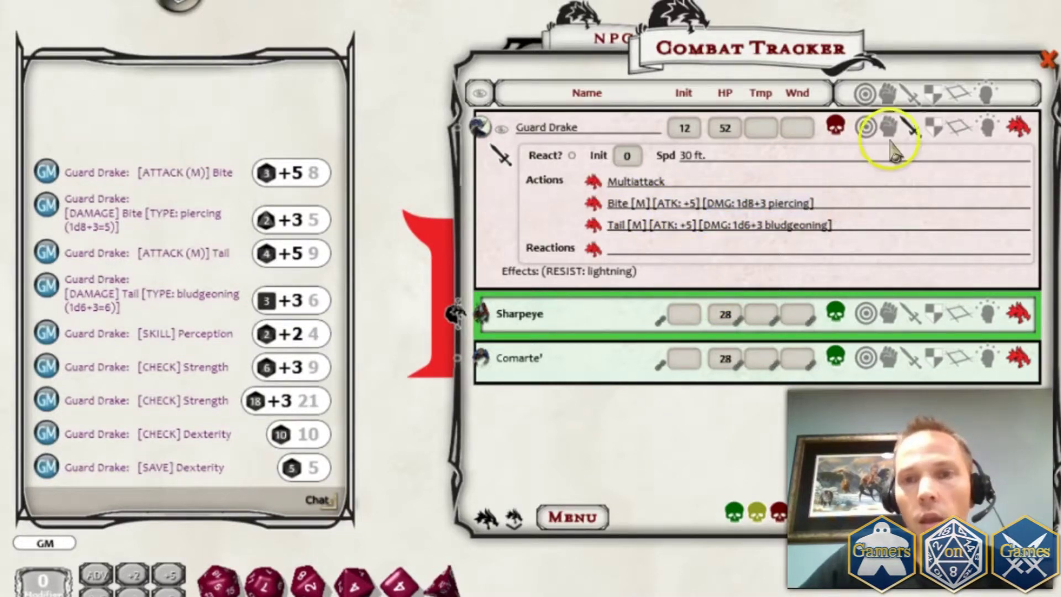
Step: Check the Guard Drake's defenses and effects, leave its actions listed, and give it the turn
left_click(935, 131)
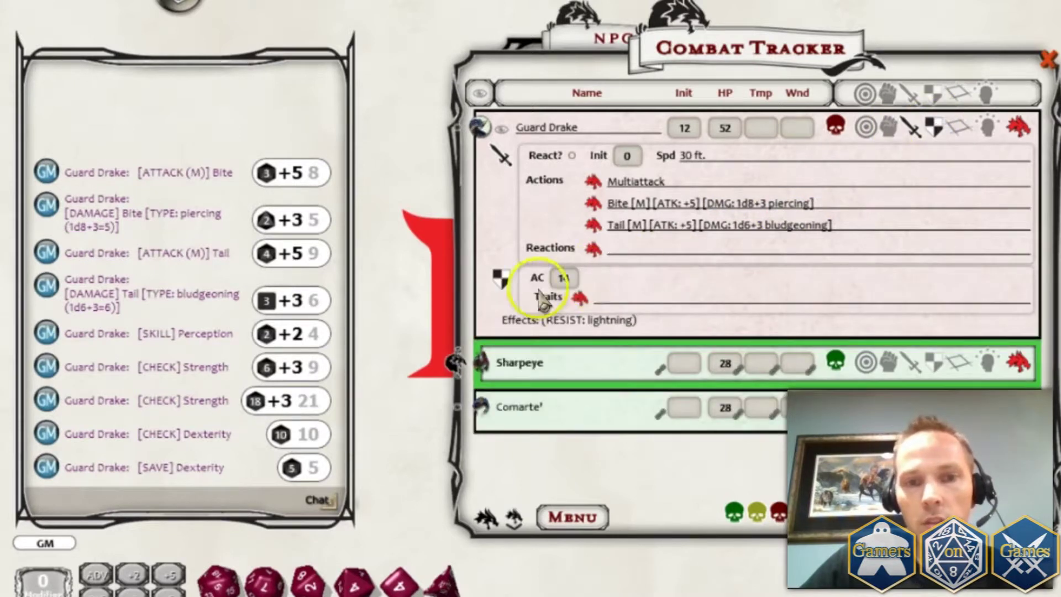
left_click(915, 131)
left_click(981, 133)
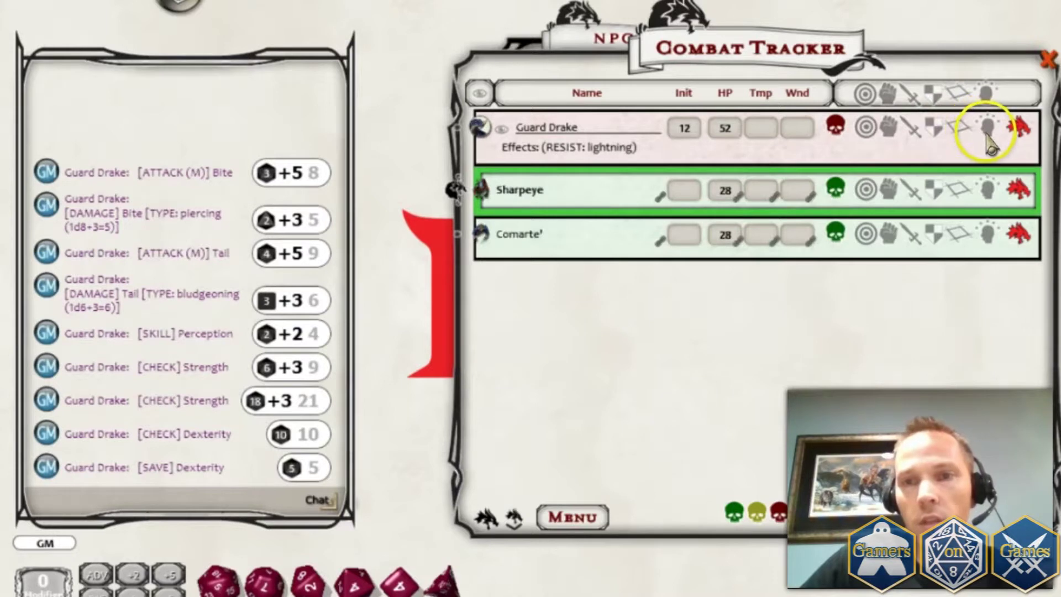
left_click(987, 133)
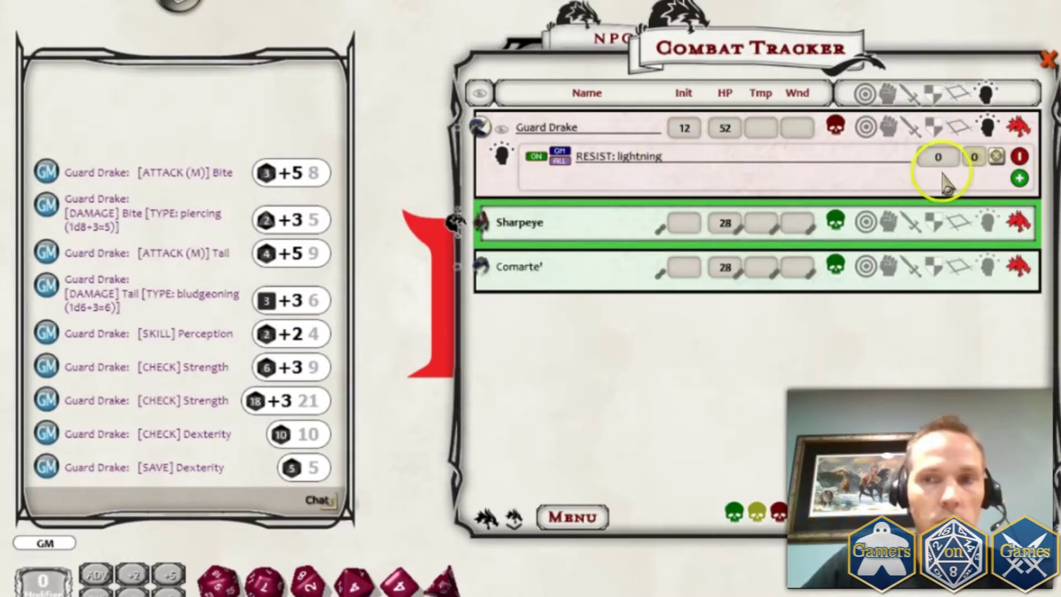
left_click(987, 127)
left_click(910, 127)
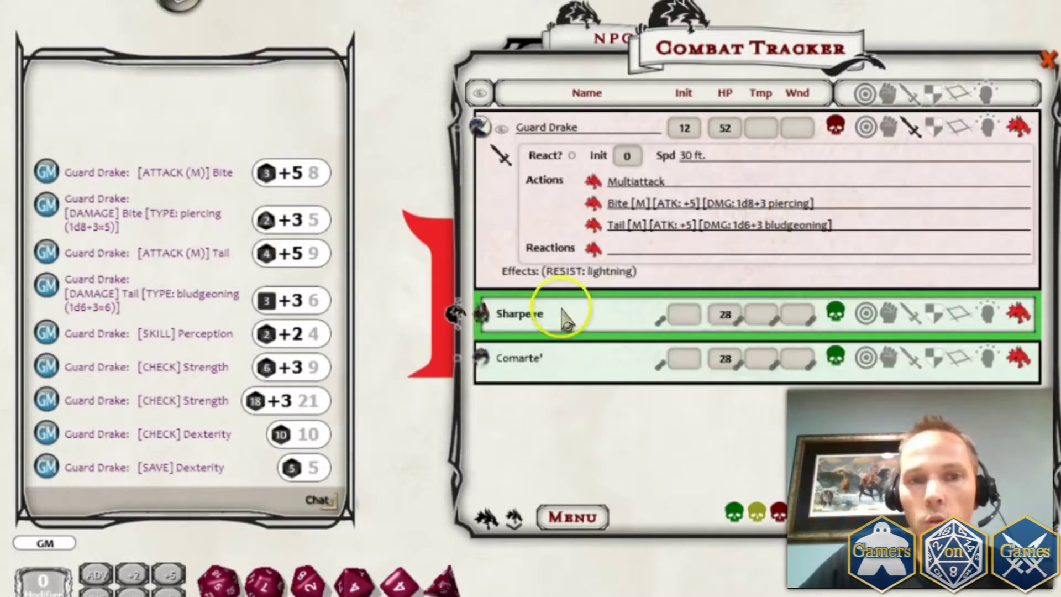
mouse_move(454, 312)
left_mouse_down()
mouse_move(467, 110)
mouse_move(461, 177)
left_mouse_up()
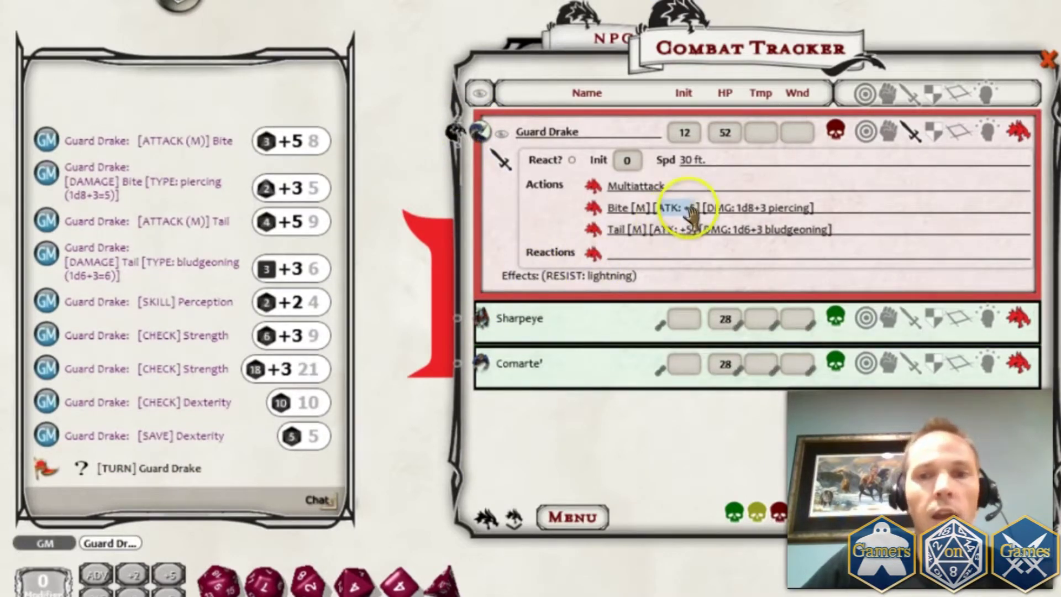
Step: Hit Sharpeye with a Guard Drake Bite (18) for 7 piercing damage, then show Sharpeye's effects
left_click_drag(683, 210, 586, 317)
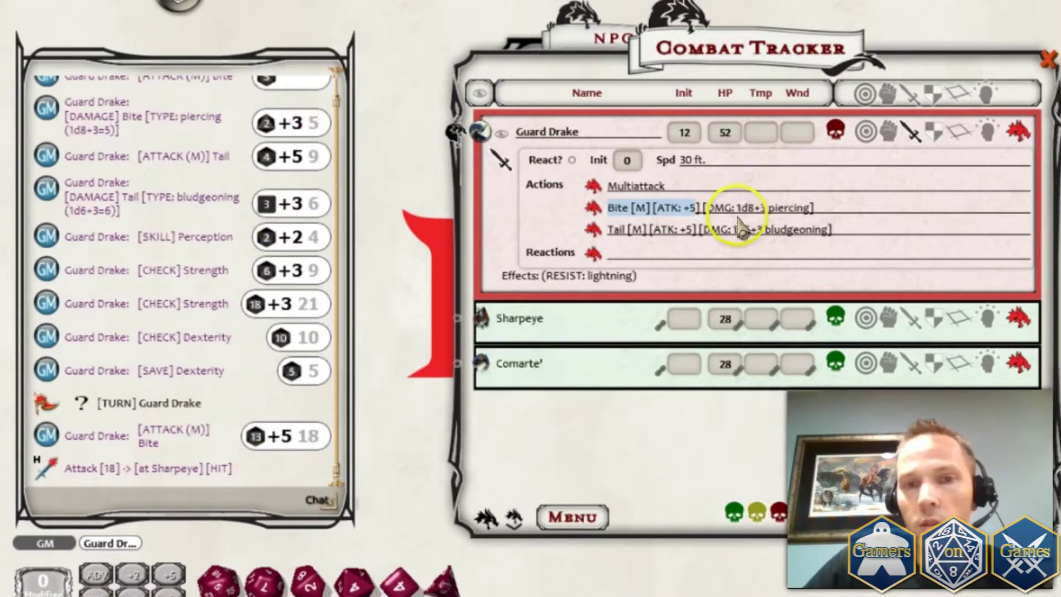
left_click_drag(761, 205, 587, 323)
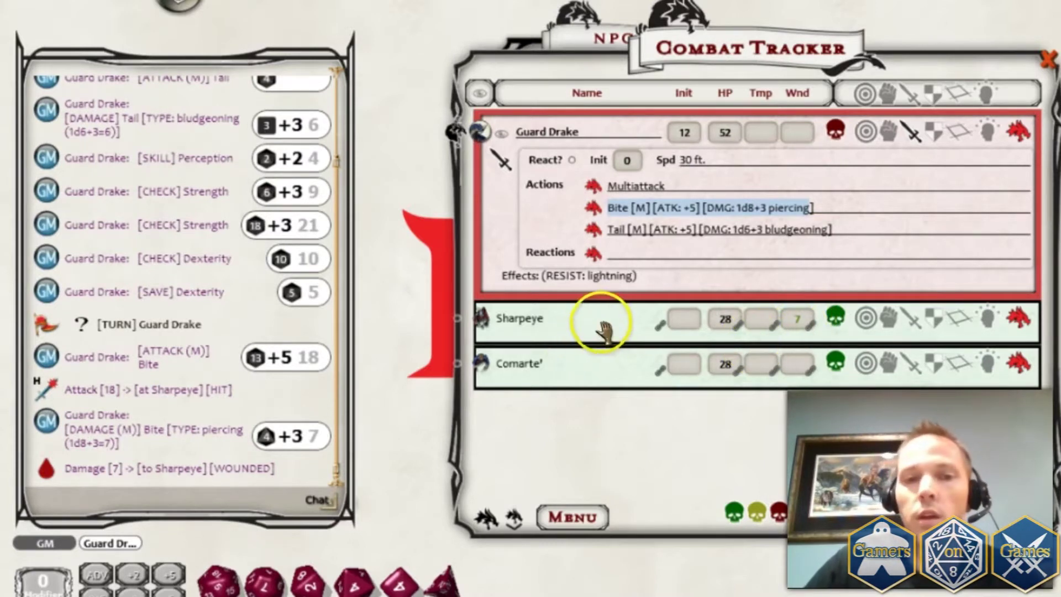
left_click(988, 320)
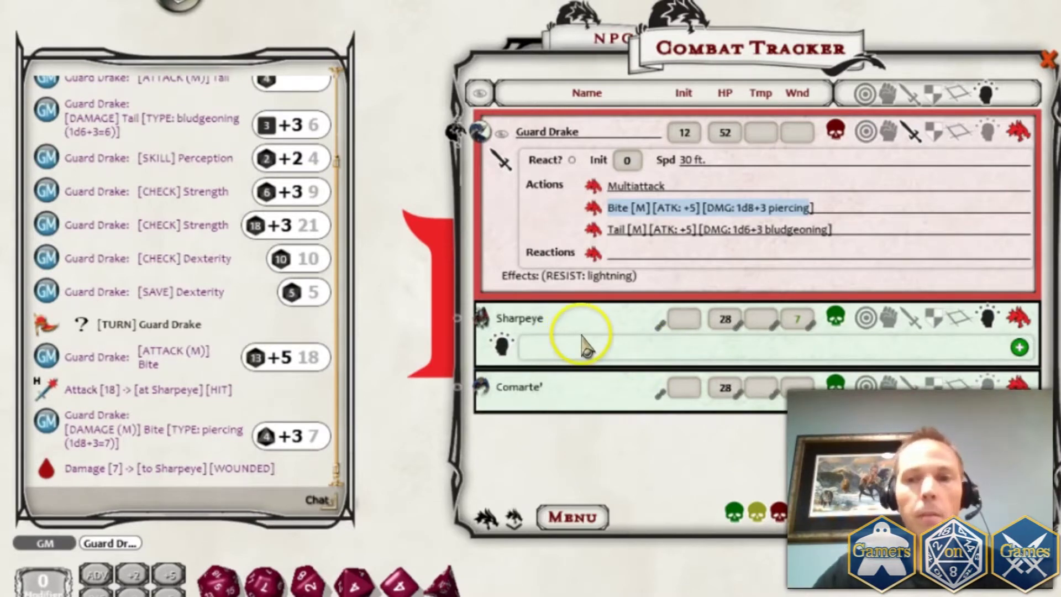
Step: Give Sharpeye RESIST: piercing, land a Bite for 4 damage, then edit the effect to IMMUNE: piercing
left_click(1019, 347)
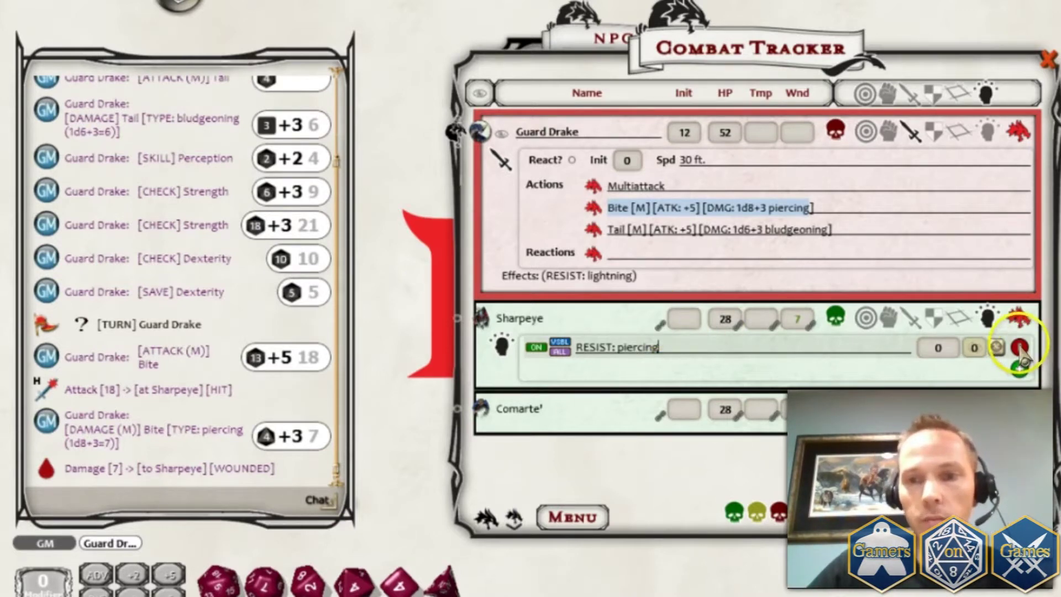
left_click(984, 323)
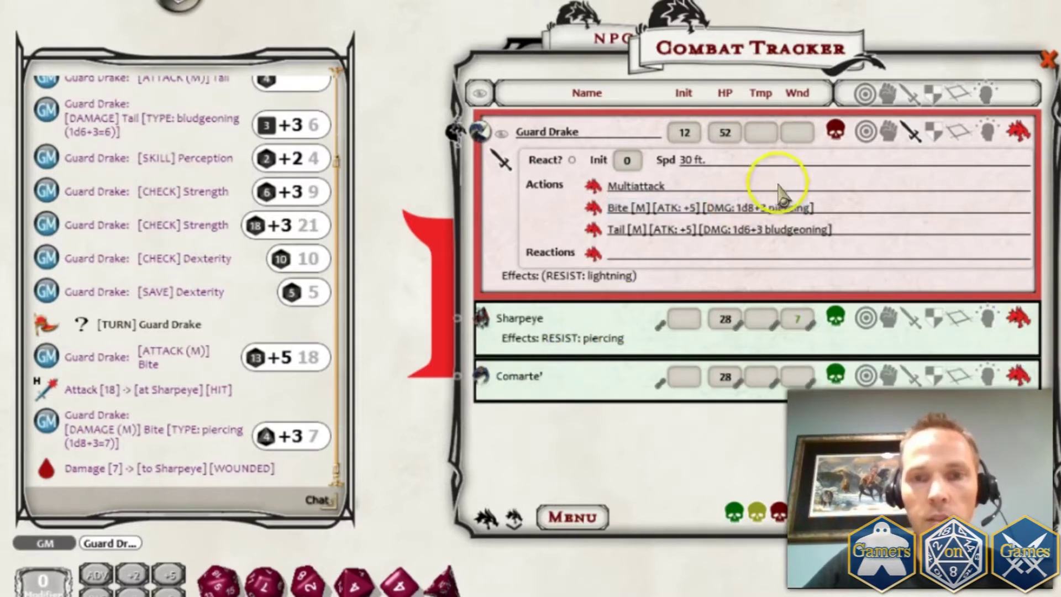
left_click_drag(755, 208, 585, 327)
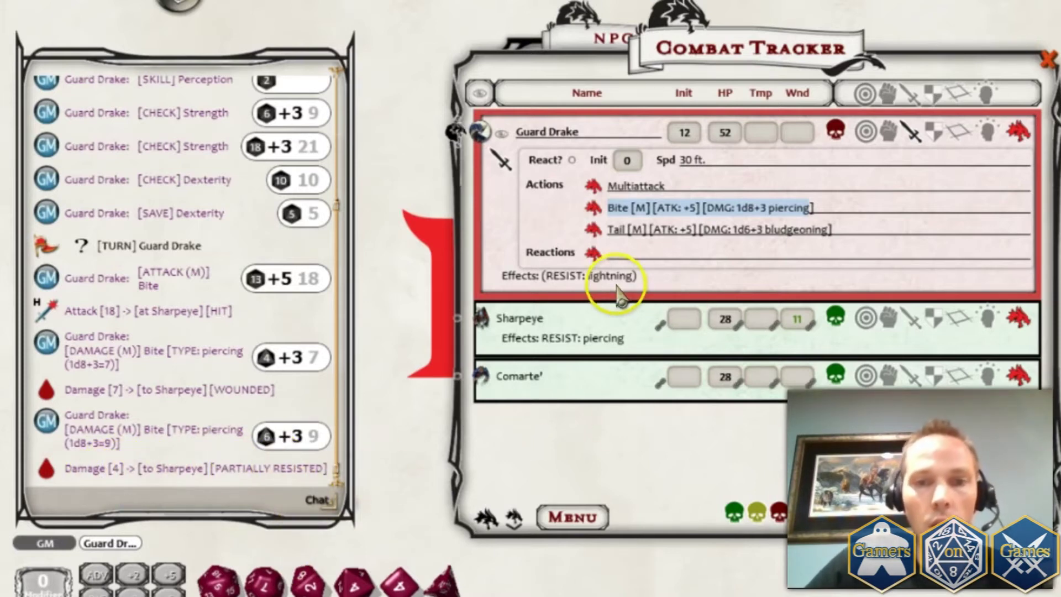
left_click(987, 318)
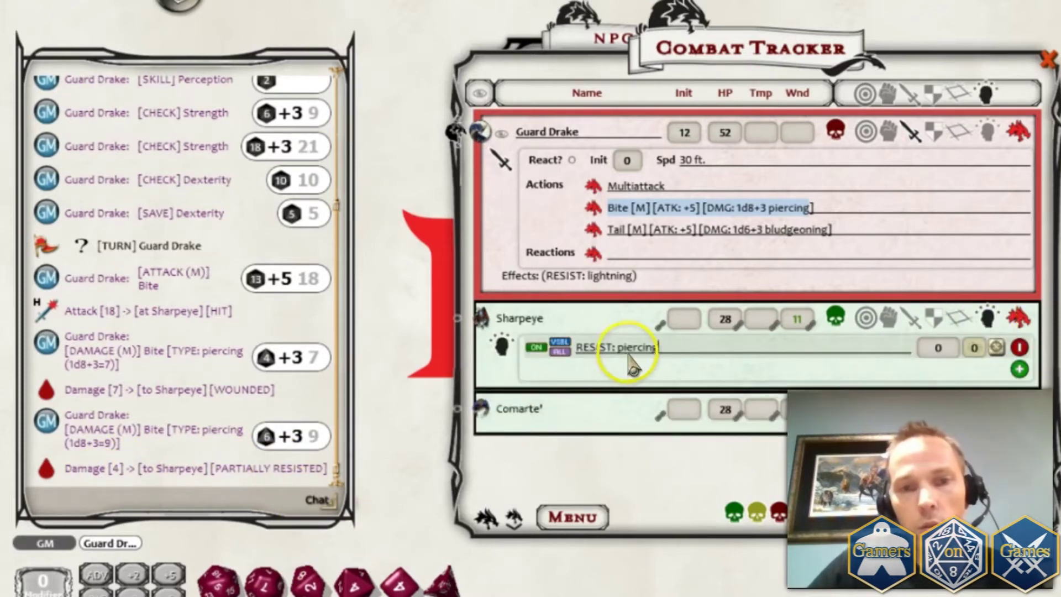
left_click(608, 348)
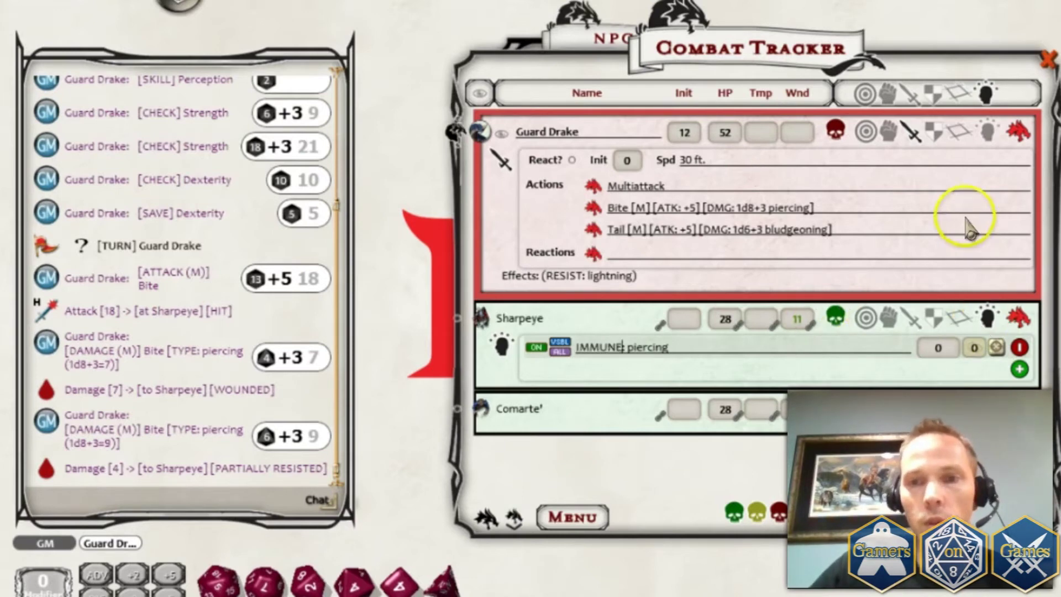
Step: Commit Sharpeye's IMMUNE: piercing effect and land a third Bite, fully resisted for 0 damage
left_click(1004, 256)
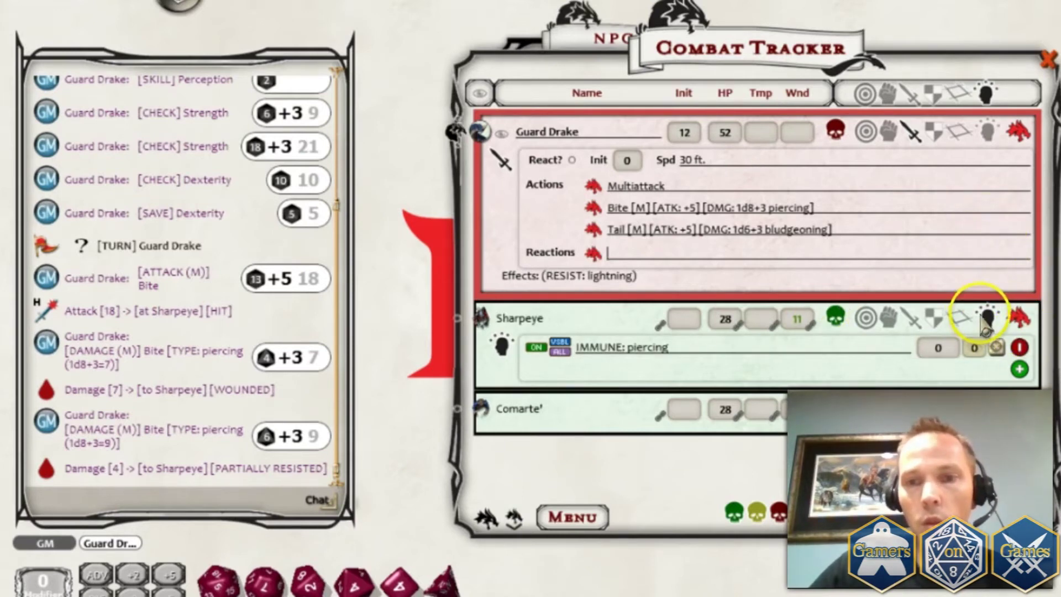
left_click(986, 320)
left_click_drag(754, 209, 30, 174)
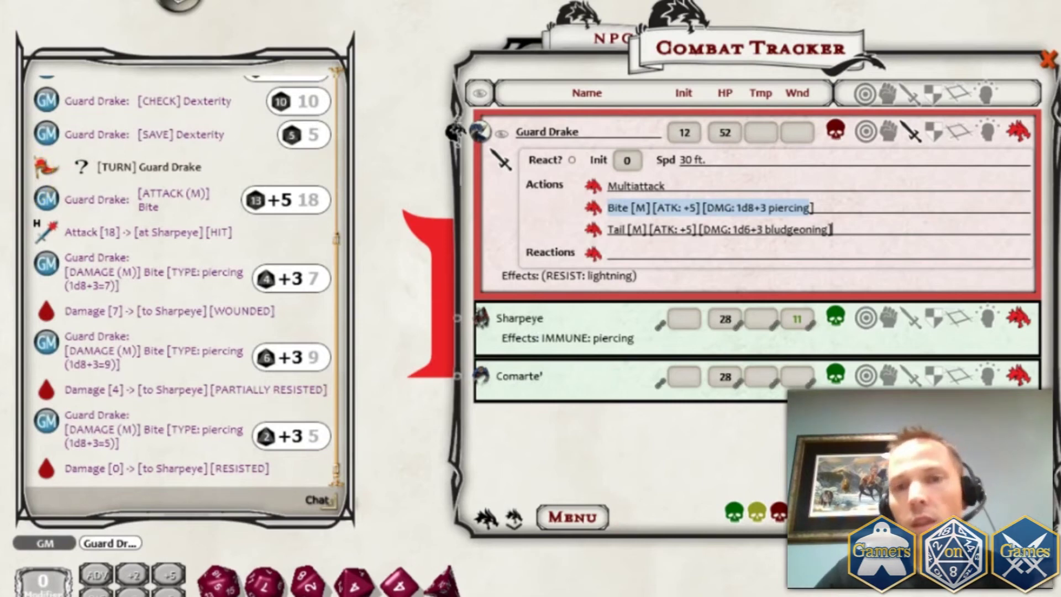
Step: Reopen the Guard Drake's stat sheet and scroll through it
left_click(480, 131)
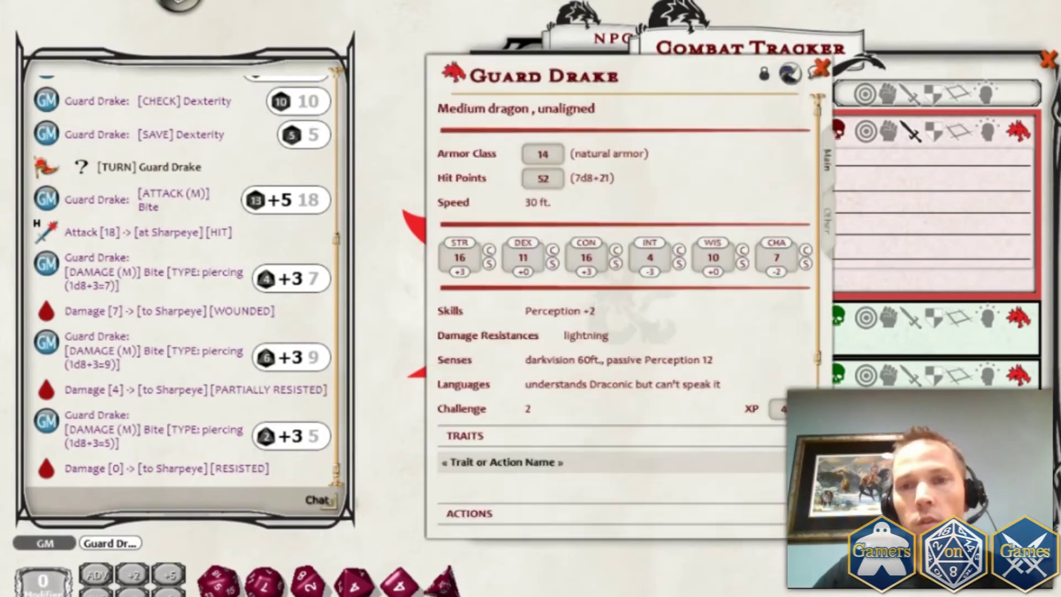
scroll(618, 304, "down", 5)
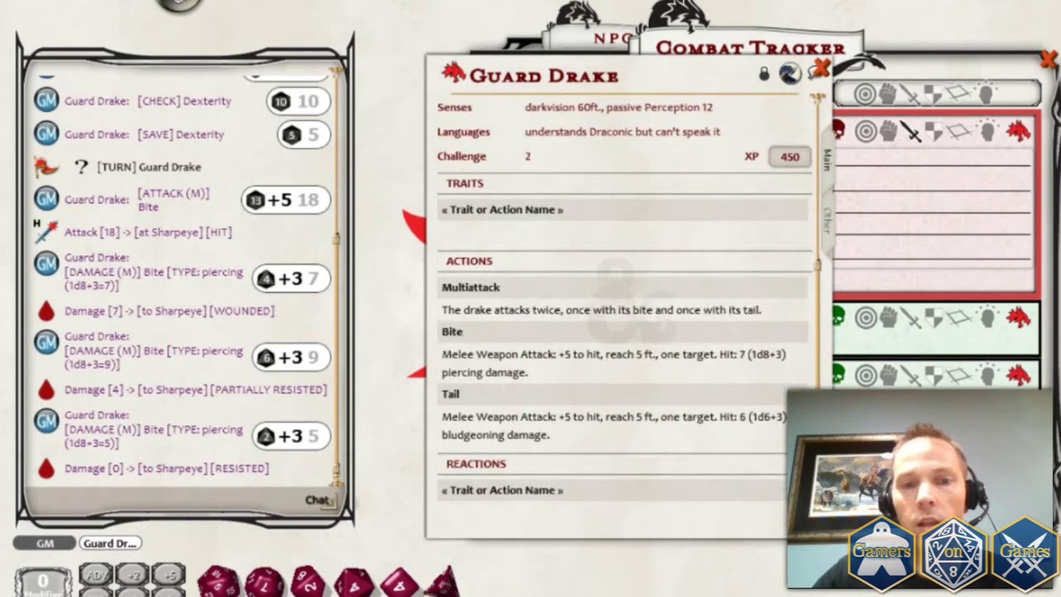
scroll(663, 486, "up", 5)
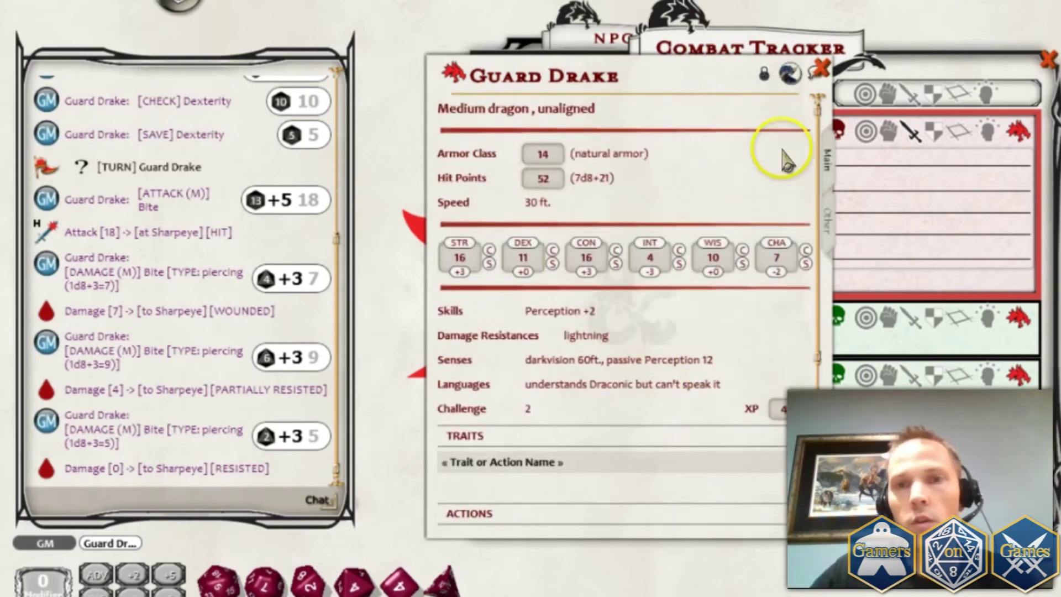